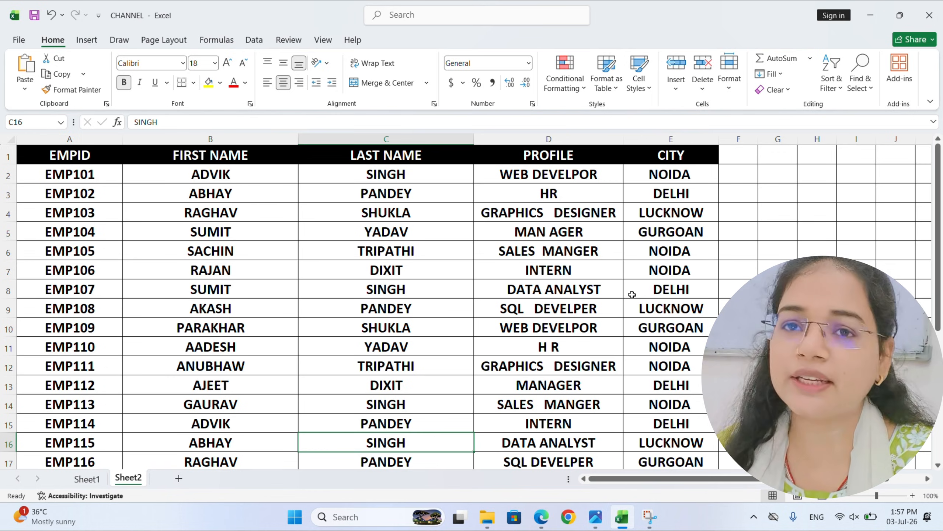
Lowercase the first letter of the city in E2 so the cell reads nOIDA.
left_click(655, 175)
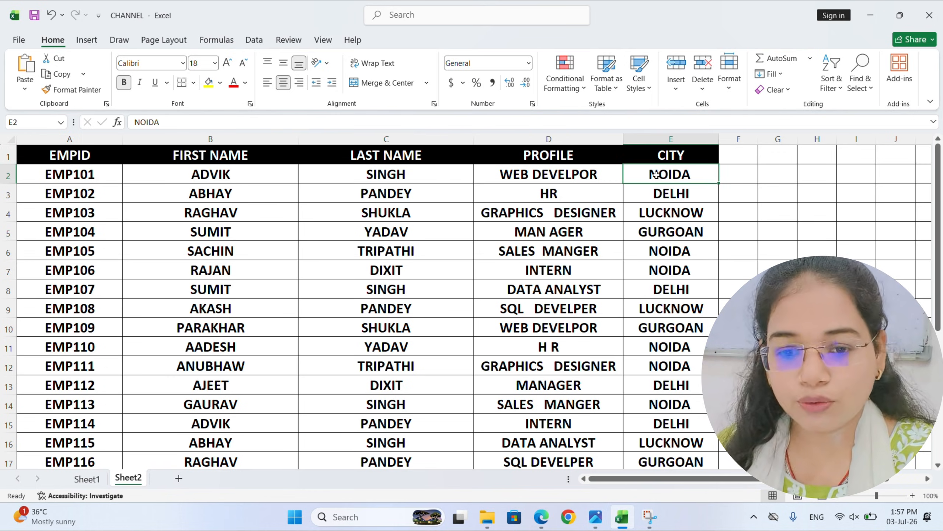
double_click(655, 174)
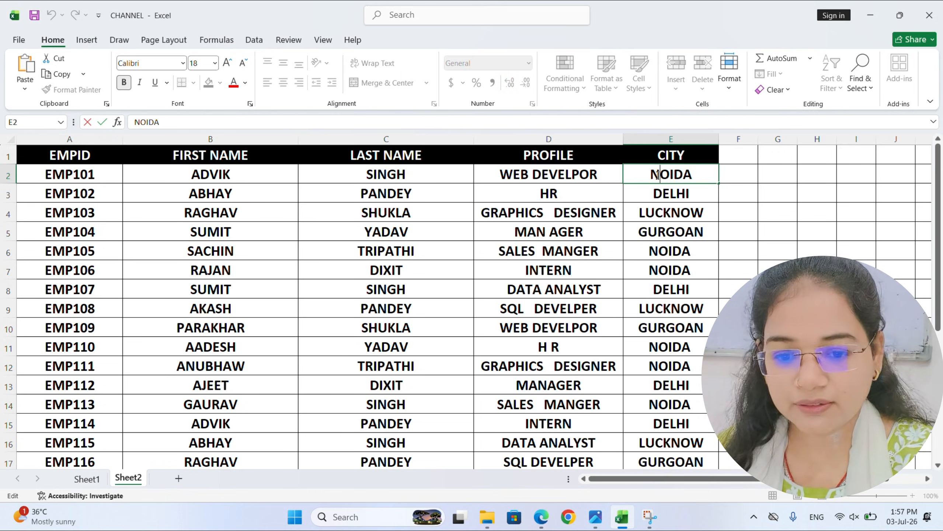
key("BackSpace")
type("N")
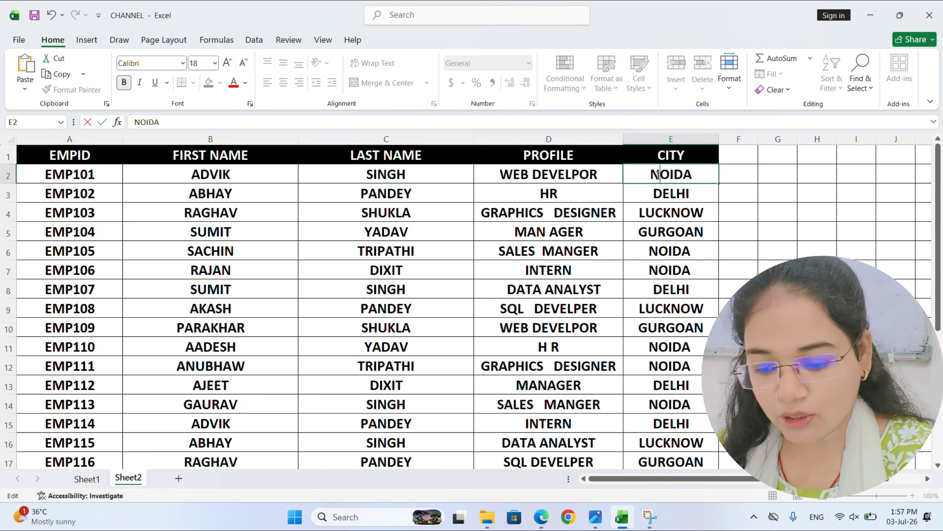
key("BackSpace")
key("Caps_Lock")
type("n")
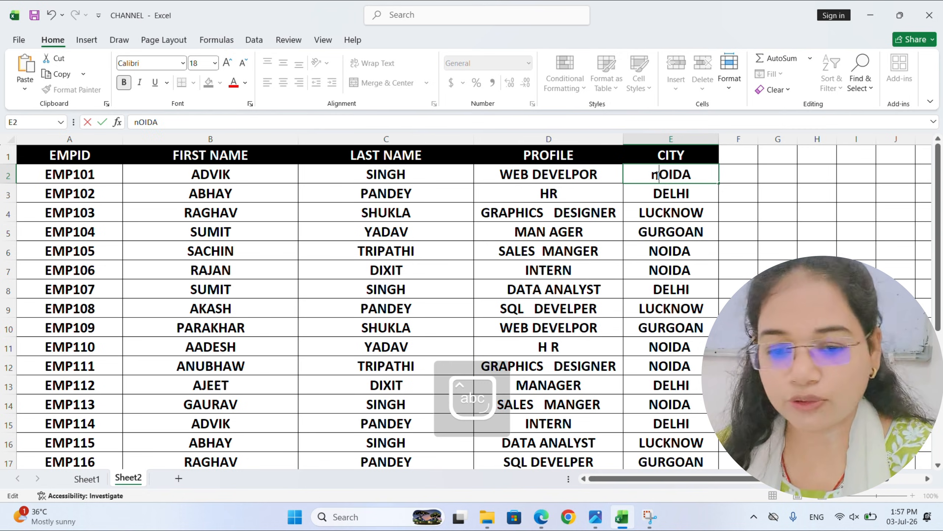
key("Return")
Introduce mixed case in the next two city cells, changing E3 to DElHI and E4 to lUCKNOW.
double_click(659, 193)
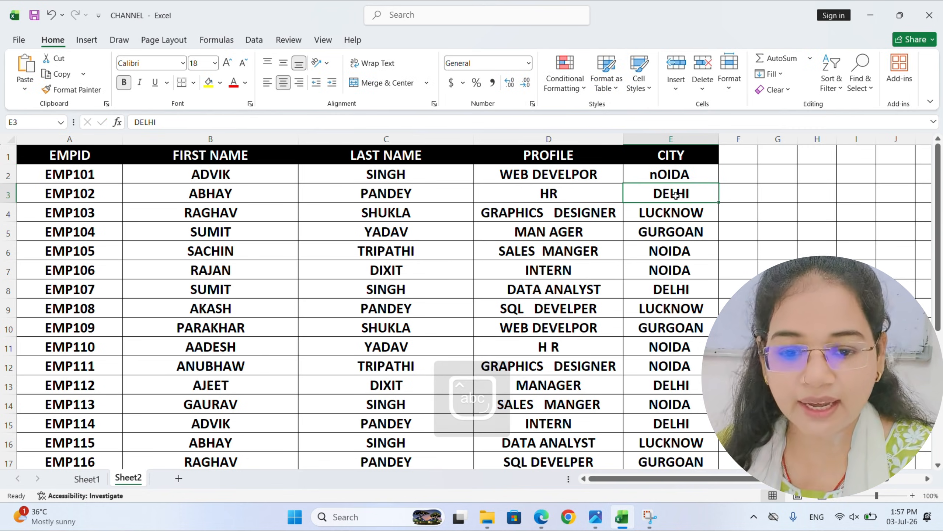
left_click(676, 193)
key("BackSpace")
type("l")
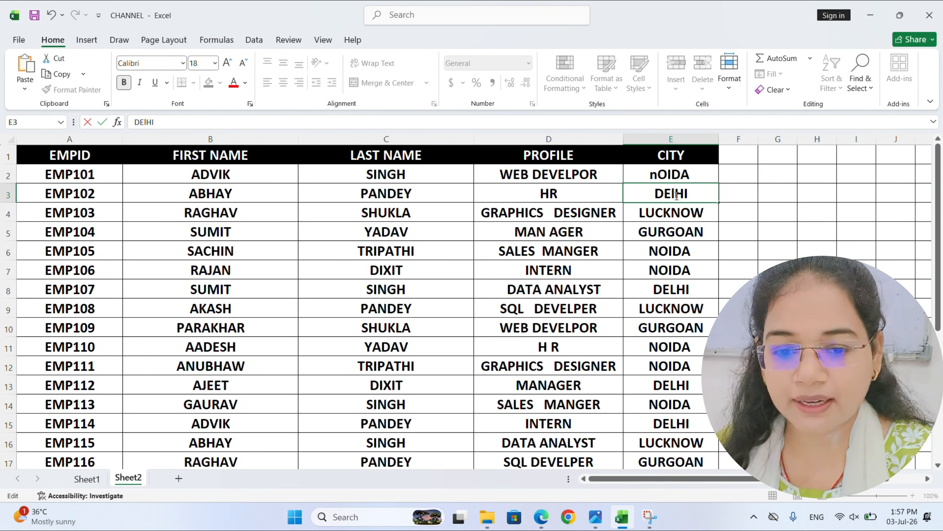
double_click(662, 212)
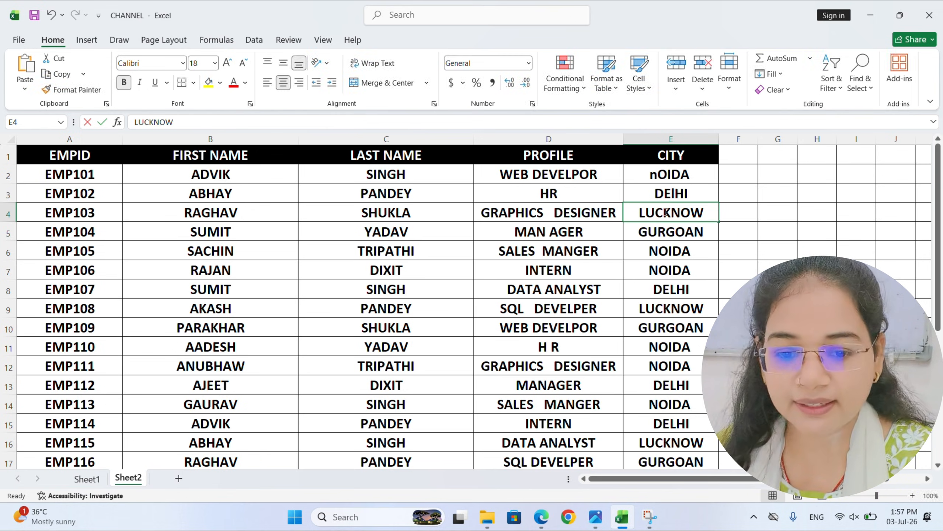
left_click(645, 213)
key("BackSpace")
type("l")
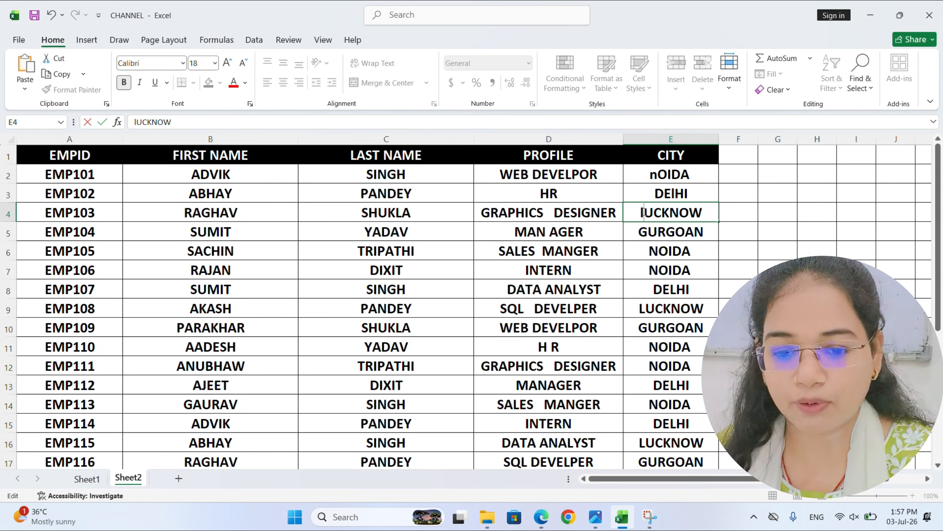
Lowercase the first letter of two more cities, changing E5 to gURGOAN and E7 to nOIDA.
left_click(647, 234)
double_click(647, 234)
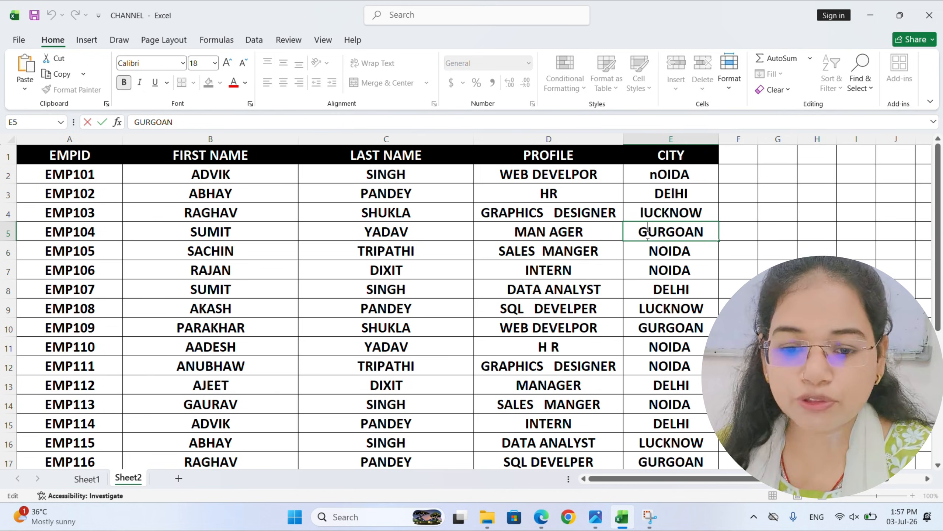
key("BackSpace")
type("g")
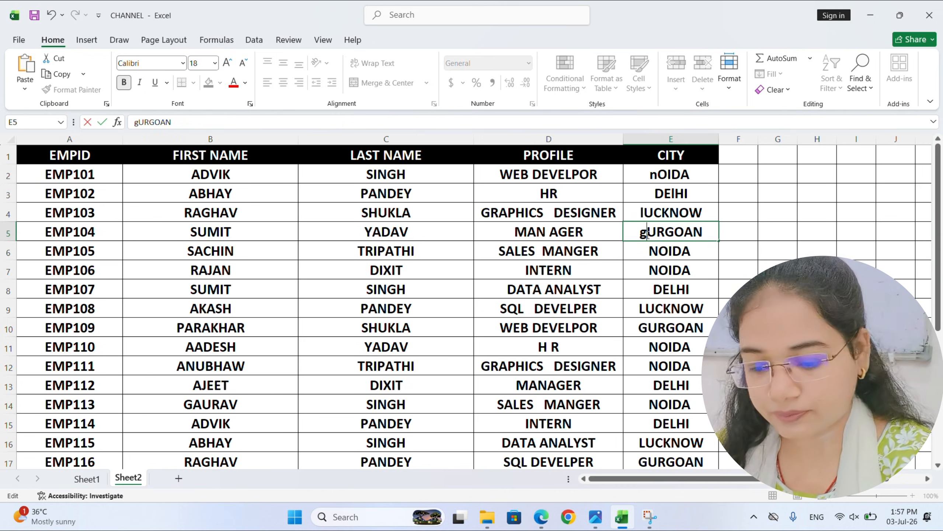
left_click(656, 267)
double_click(659, 271)
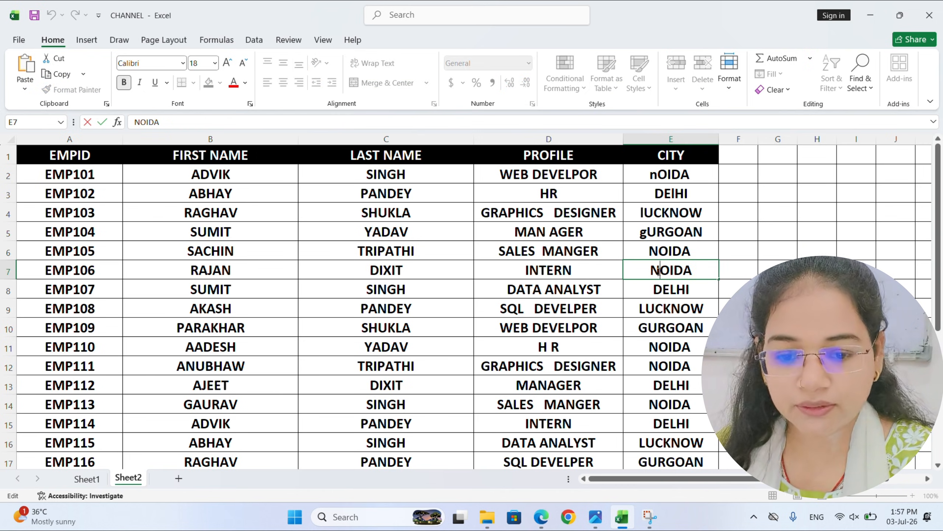
key("BackSpace")
type("n")
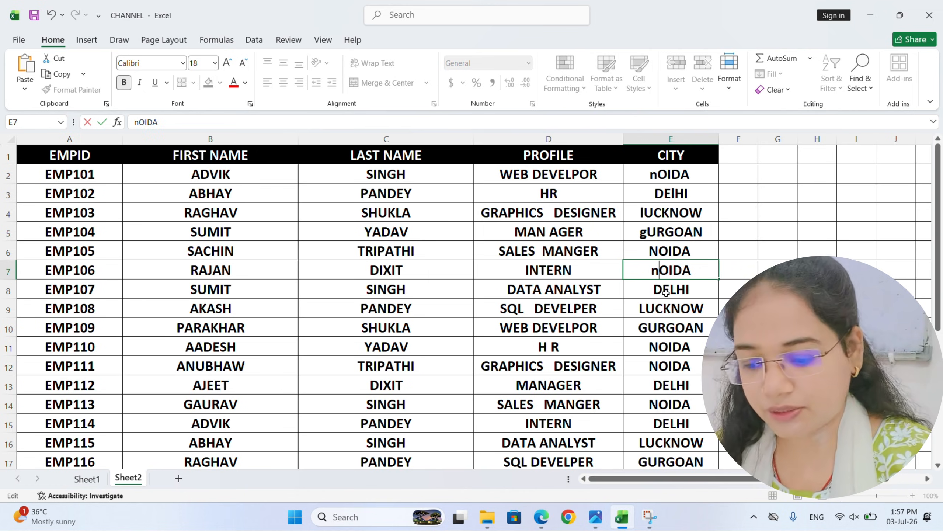
left_click(666, 293)
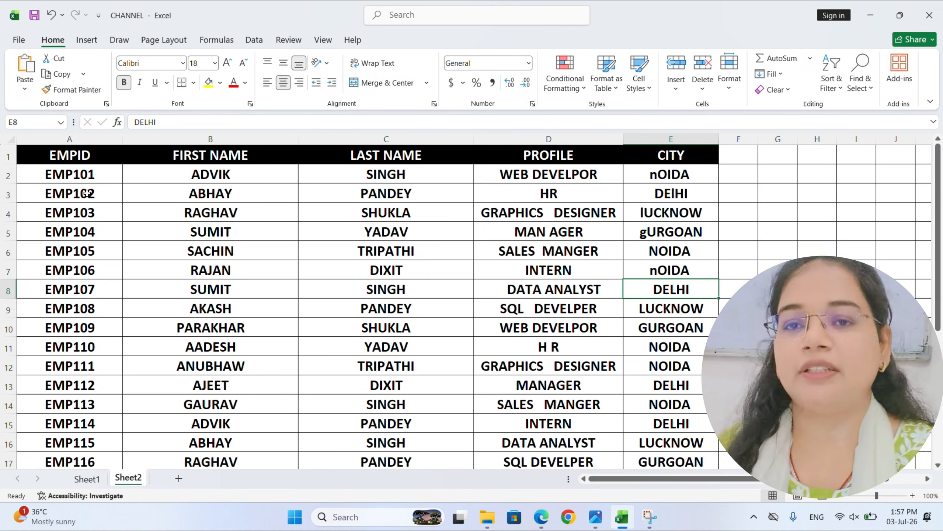
Insert an entire blank column between the EMPID and FIRST NAME columns.
left_click(55, 171)
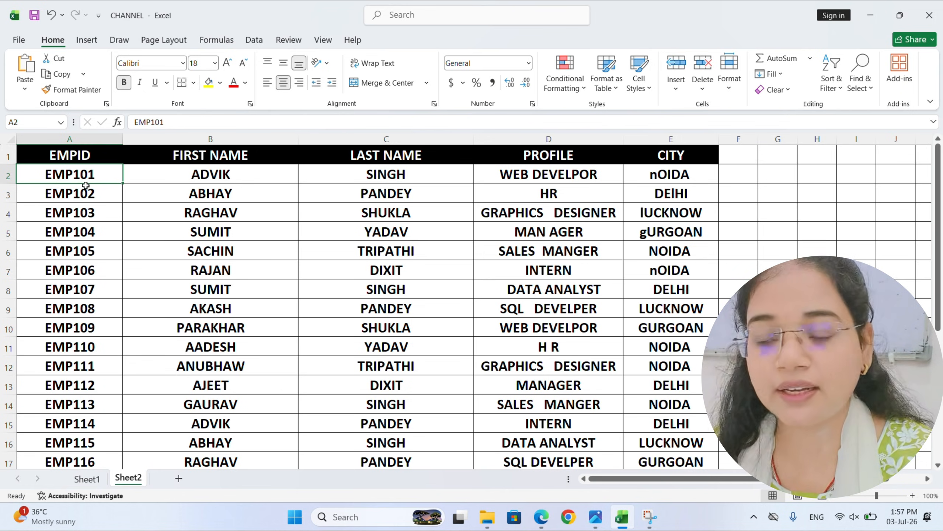
left_click(142, 162)
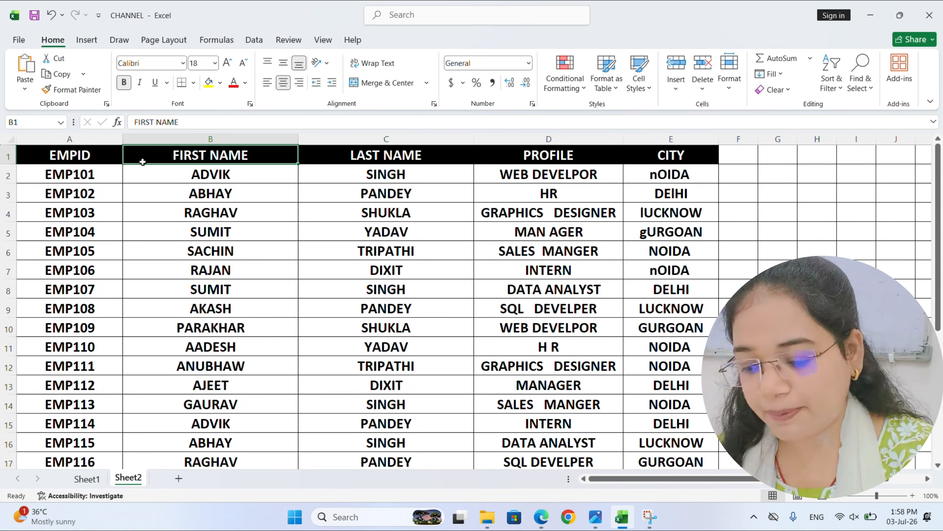
key("ctrl+plus")
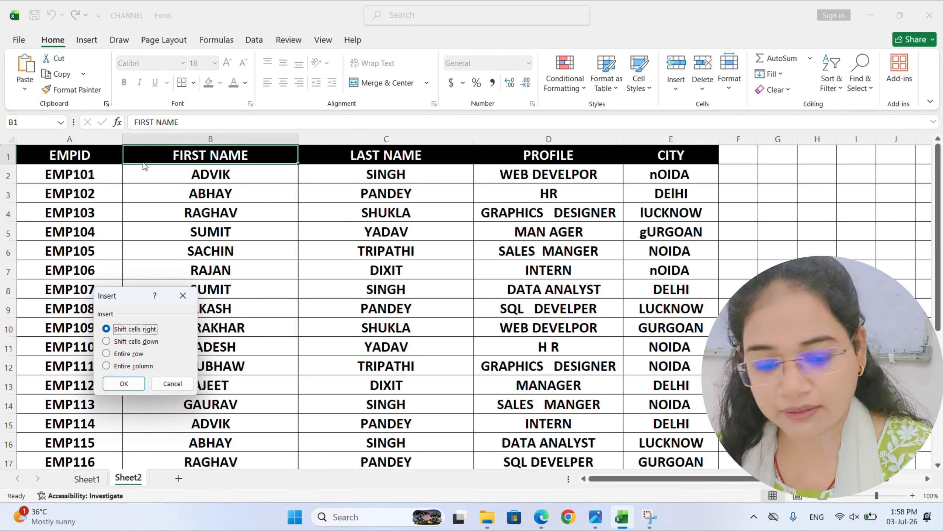
key("Down")
key("Down")
key("Down")
key("Return")
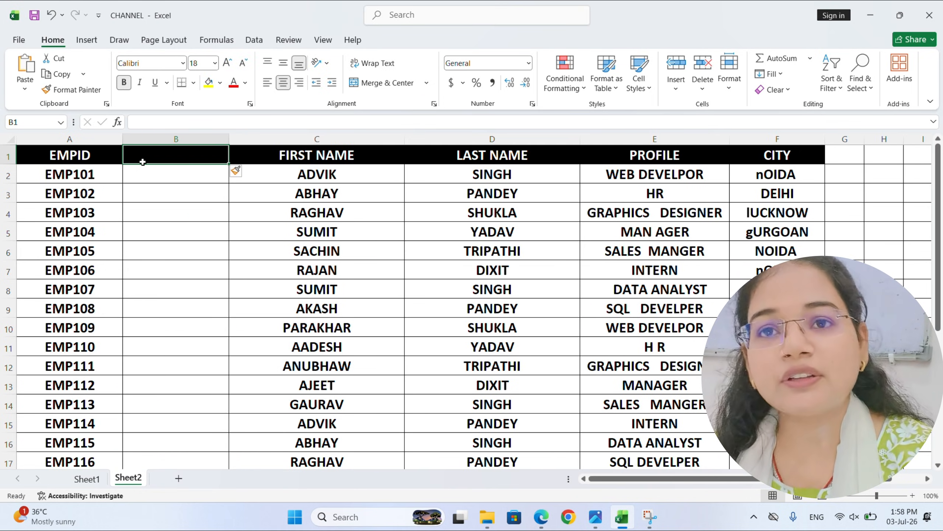
Enter LEFT as the header of the blank column in B1.
left_click(143, 161)
type("LEN")
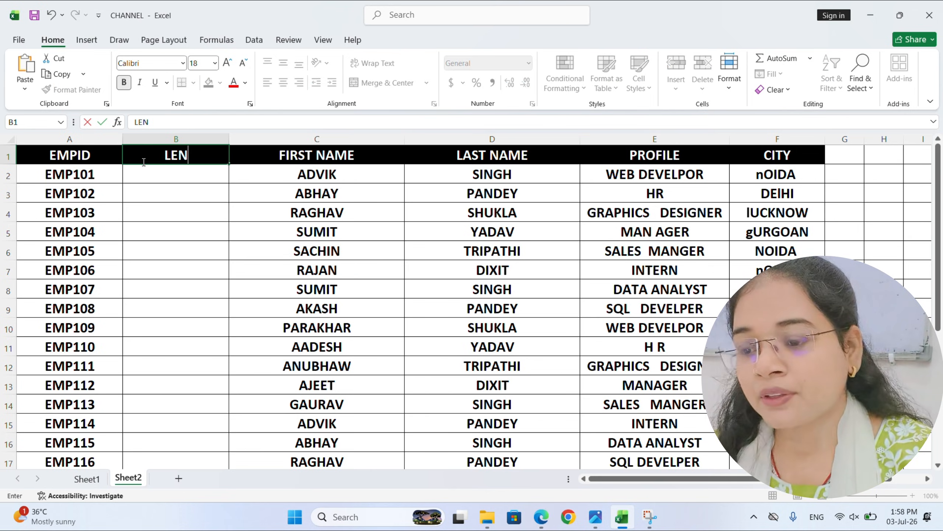
key("BackSpace")
key("BackSpace")
key("BackSpace")
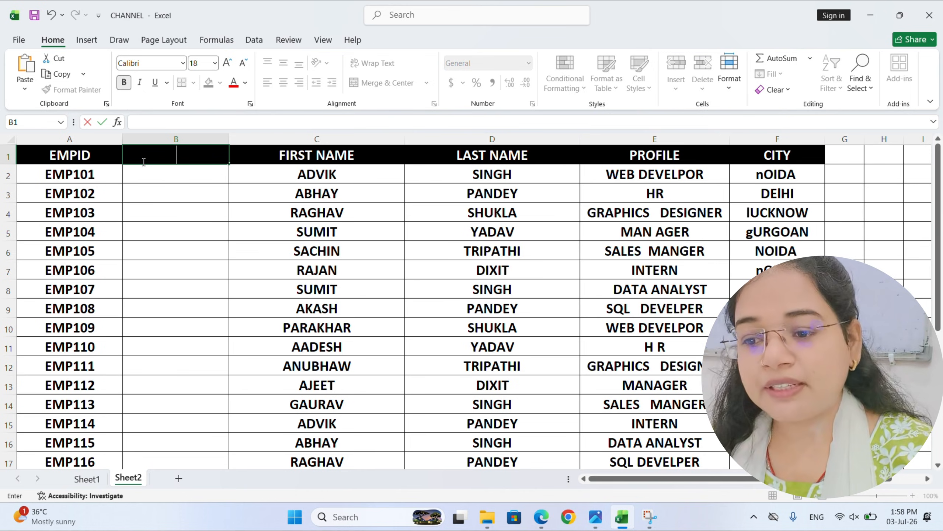
type("LEFT")
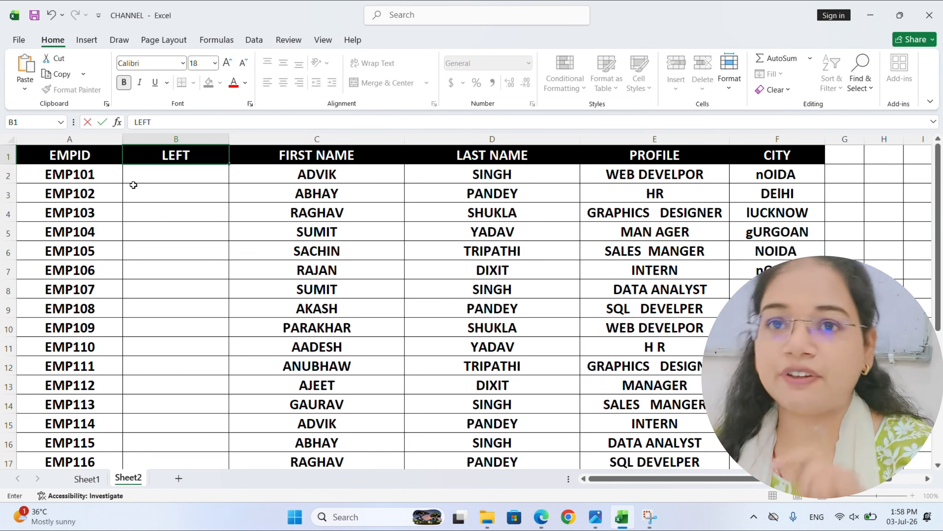
Enter the formula =LEFT(A2,3) in B2 to extract the first three characters of the employee ID.
left_click(137, 172)
type("=")
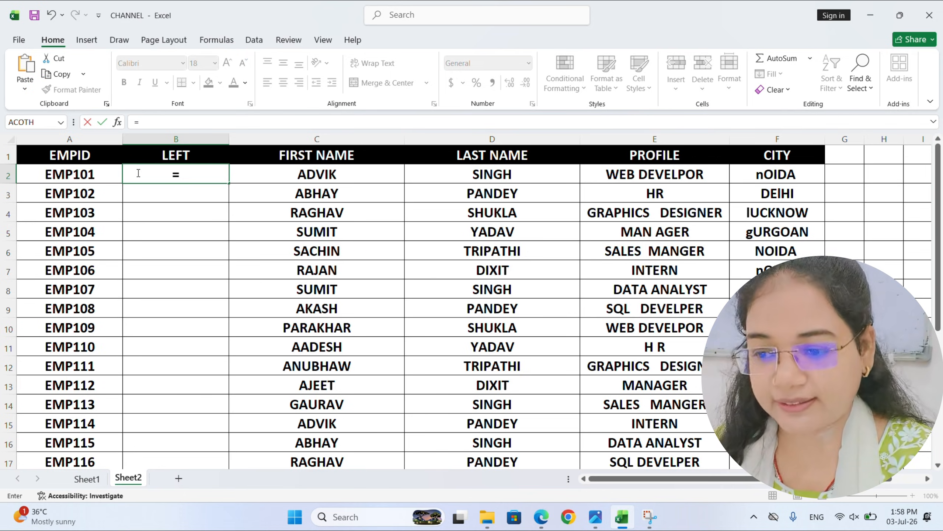
type("LEFT(")
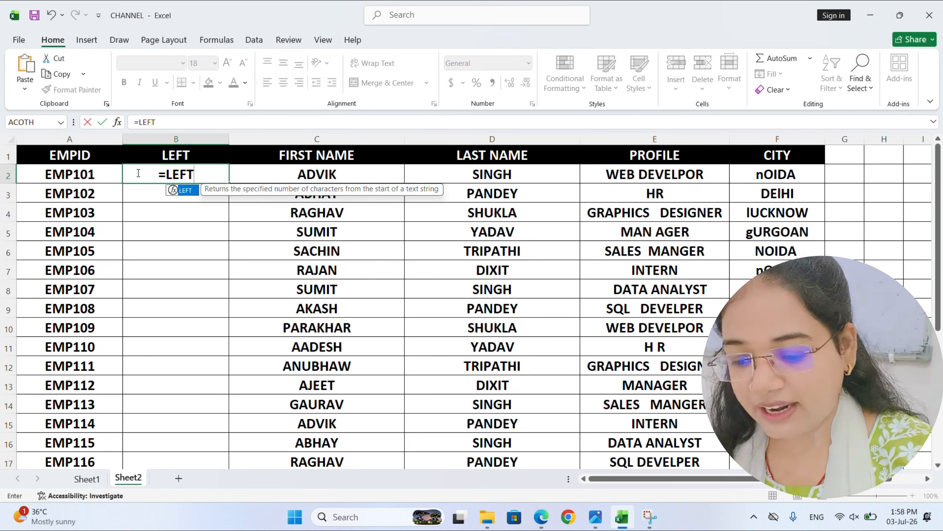
left_click(63, 174)
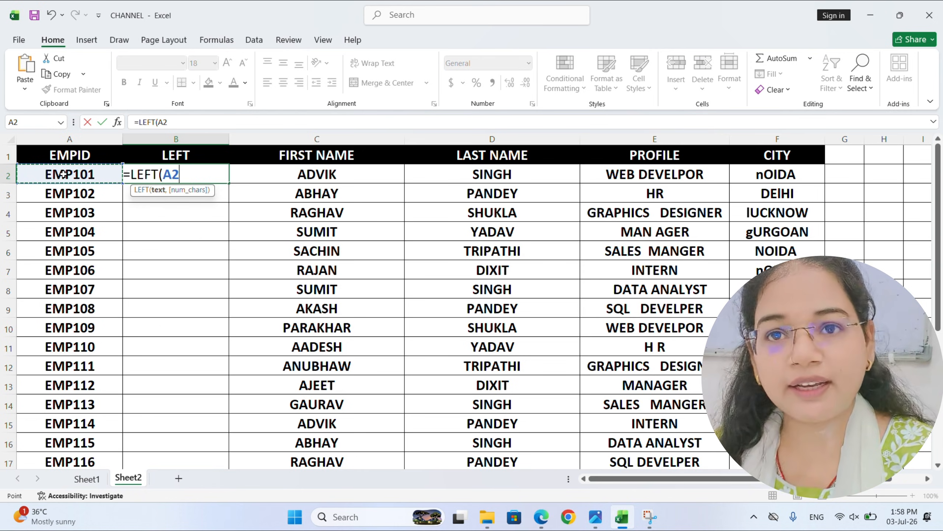
type(")")
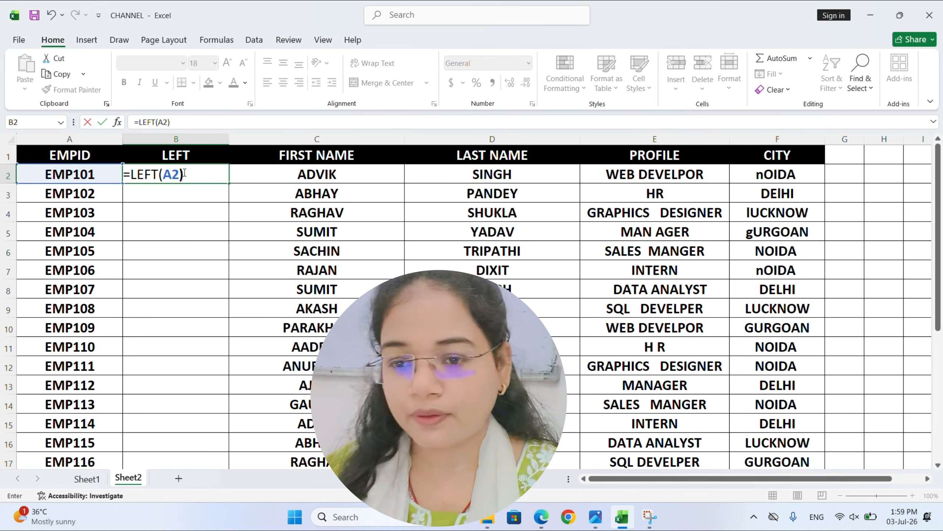
left_click(191, 175)
key("BackSpace")
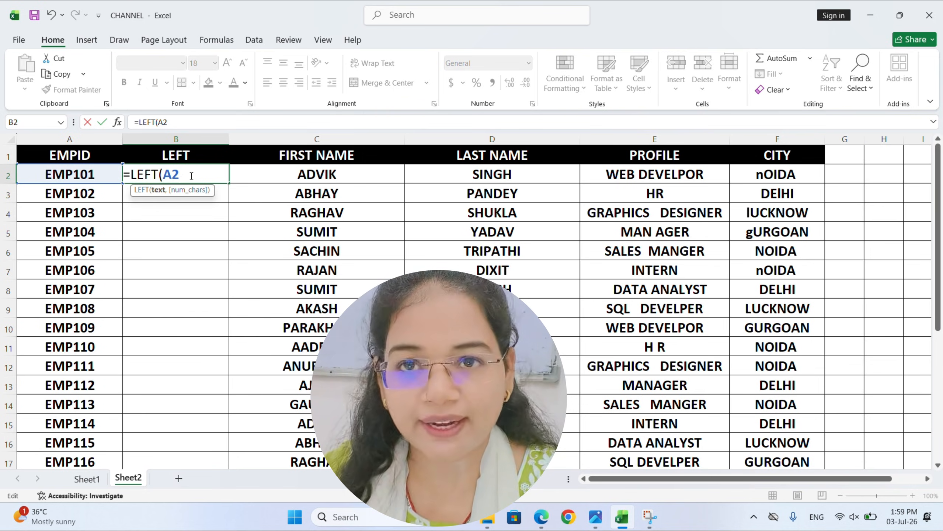
type(",")
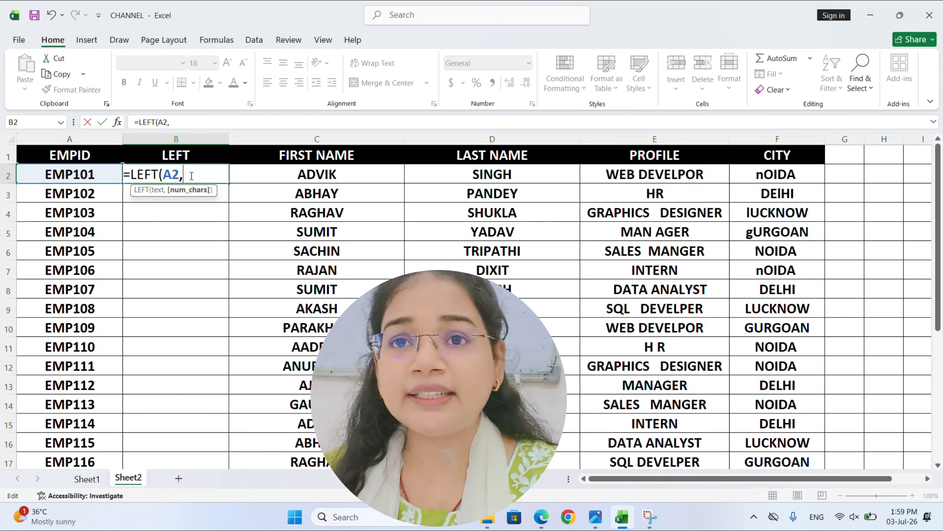
type("3")
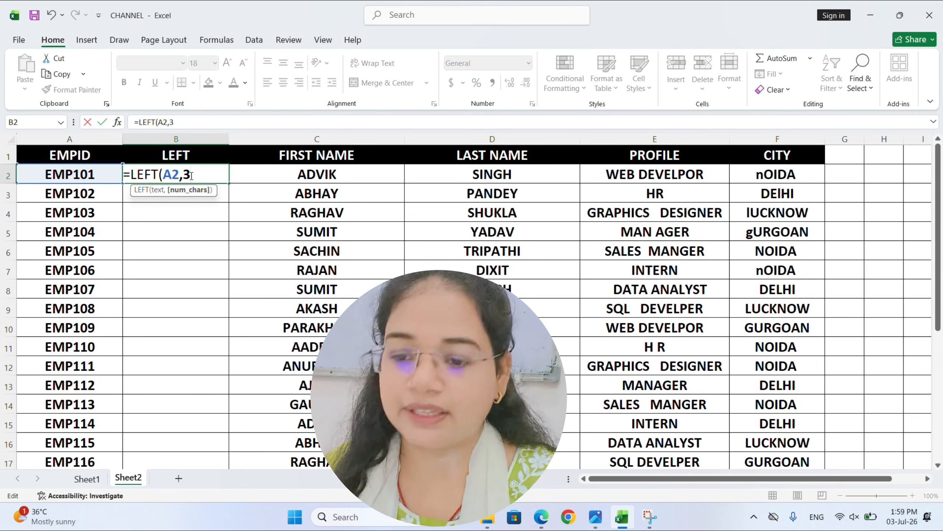
type(")")
key("Return")
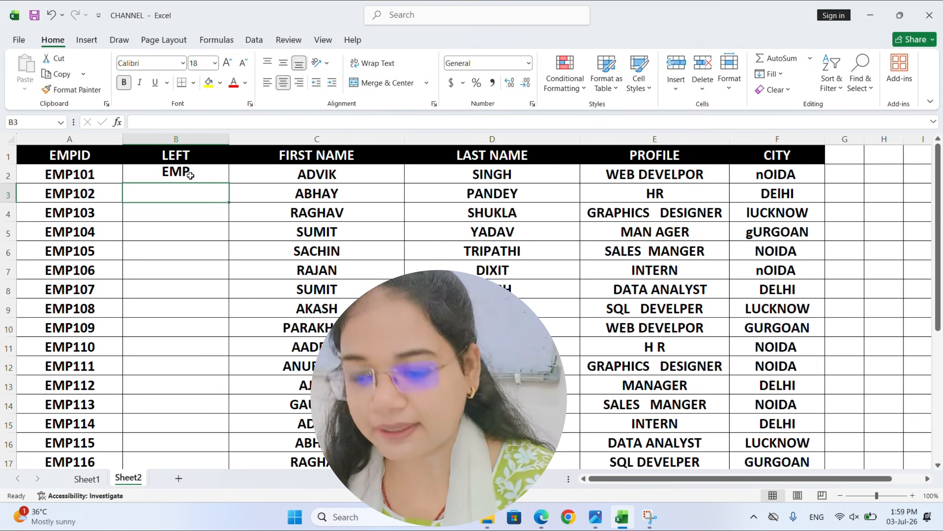
Fill the LEFT formula from B2 down through all employee rows of column B.
left_click(219, 175)
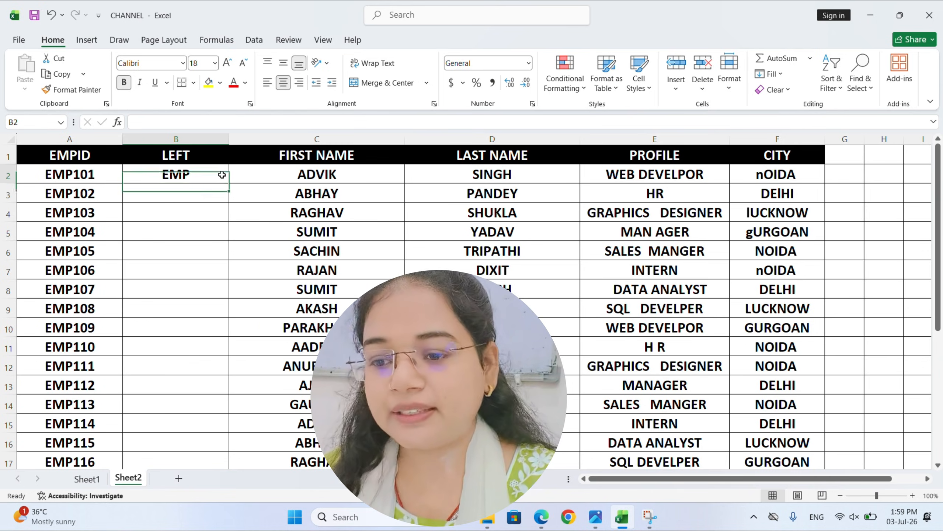
double_click(229, 184)
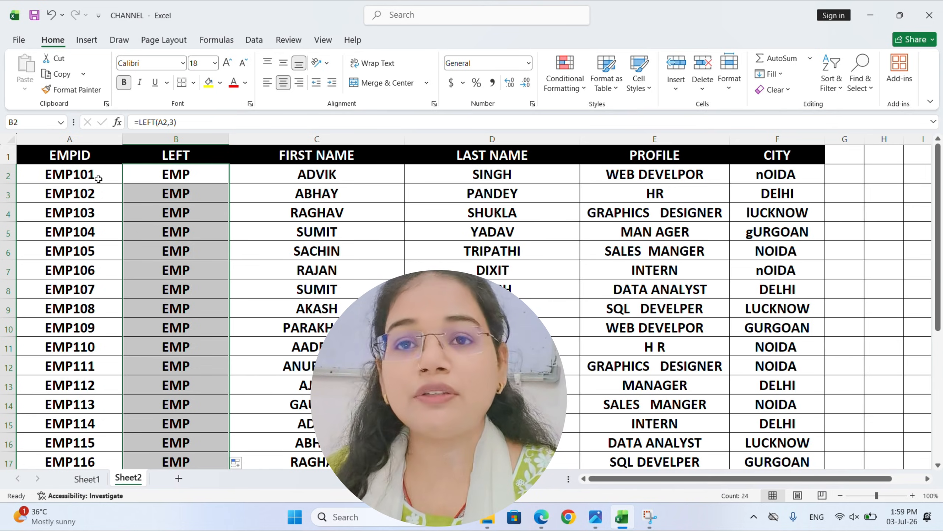
left_click(207, 159)
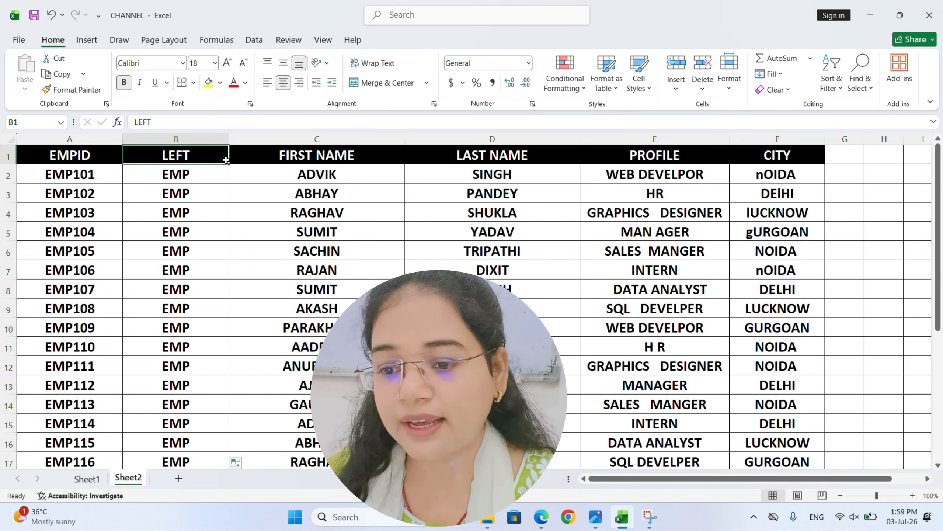
Insert an entire column between LEFT and FIRST NAME and enter RIGHT as its header in C1.
left_click(245, 158)
key("ctrl+shift+plus")
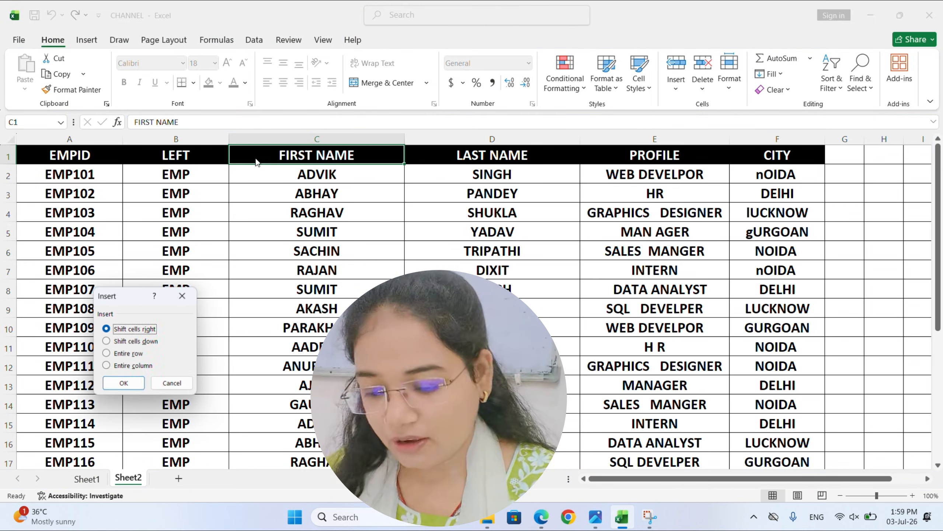
key("Down")
key("Down")
key("Down")
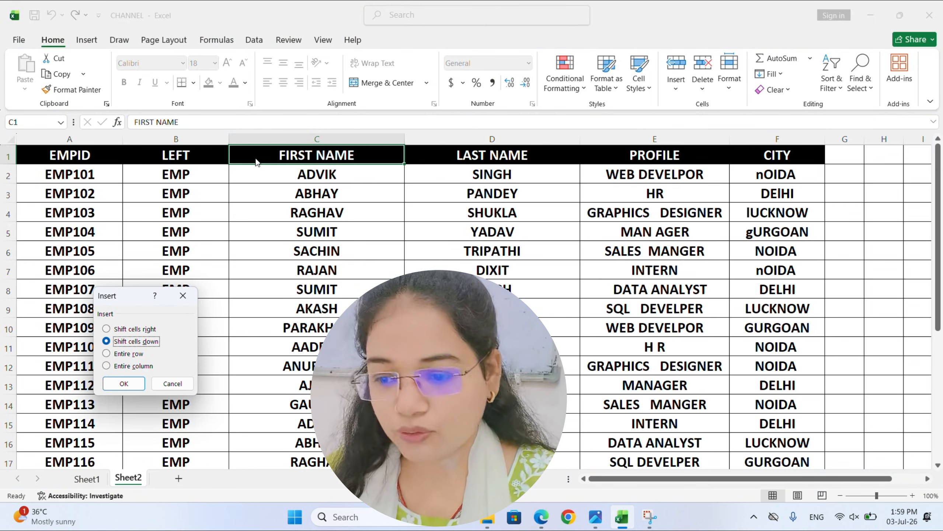
key("Return")
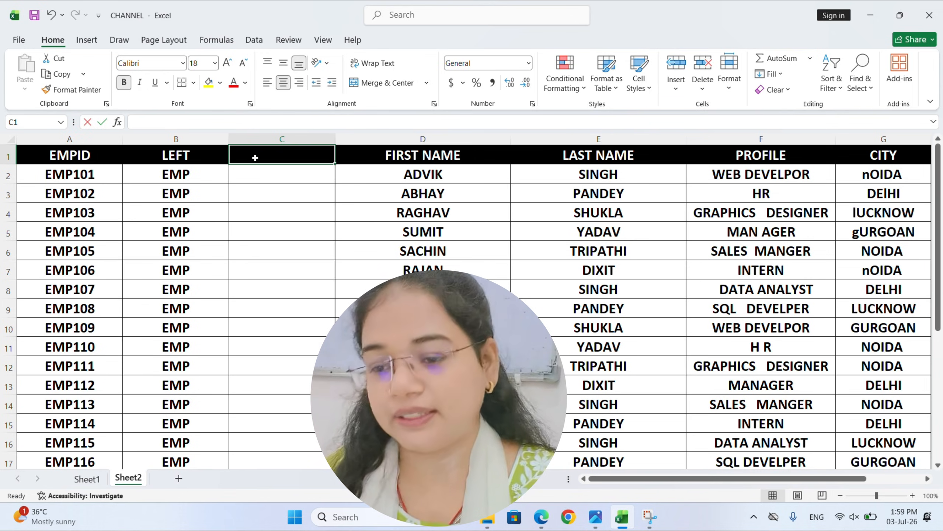
type("RIGHT")
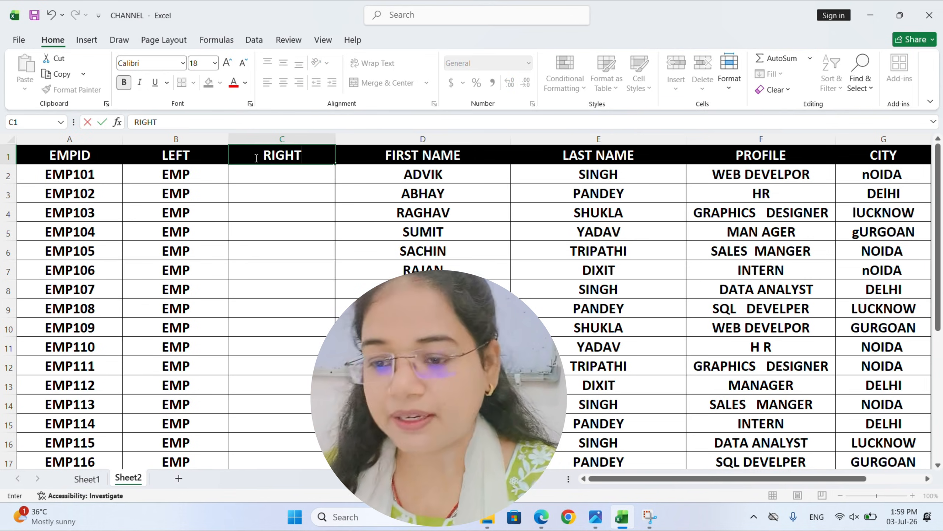
Enter the formula =RIGHT(A2,3) in C2 to extract the last three characters of the employee ID.
left_click(267, 175)
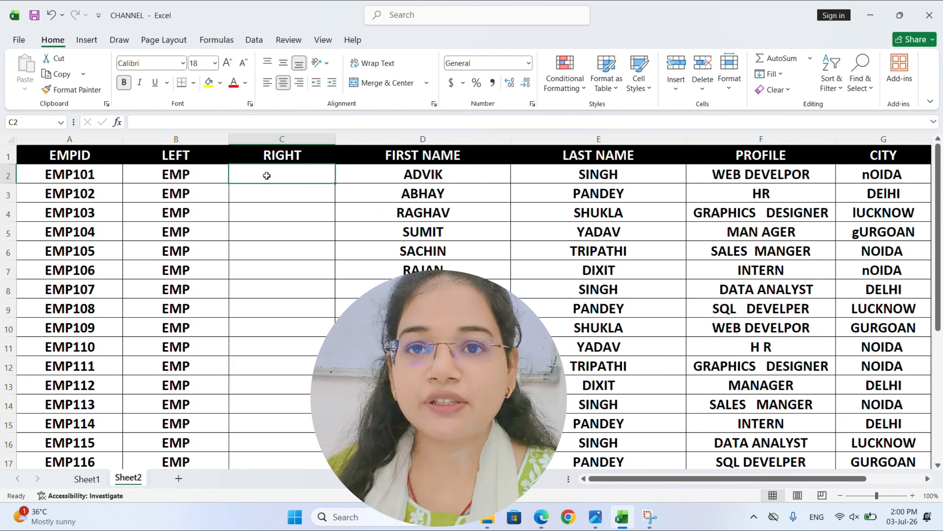
type("=R")
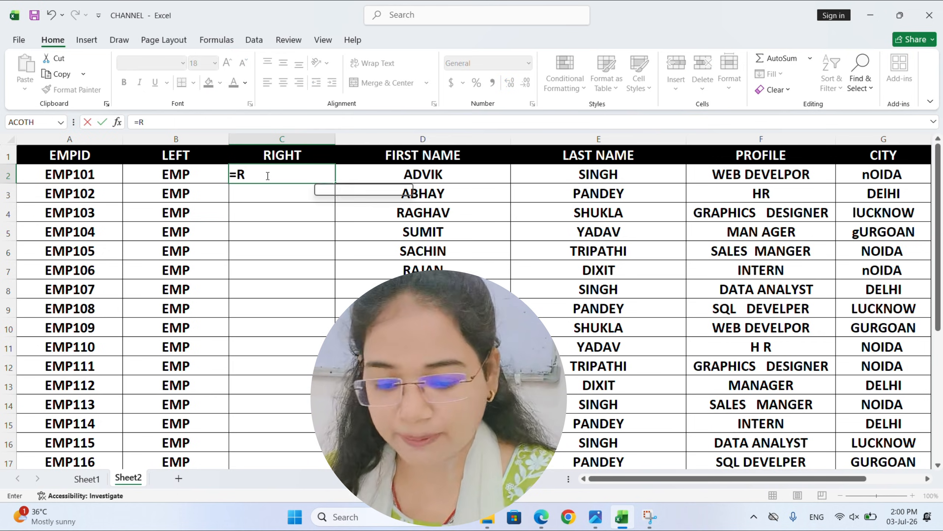
type("IGHT(")
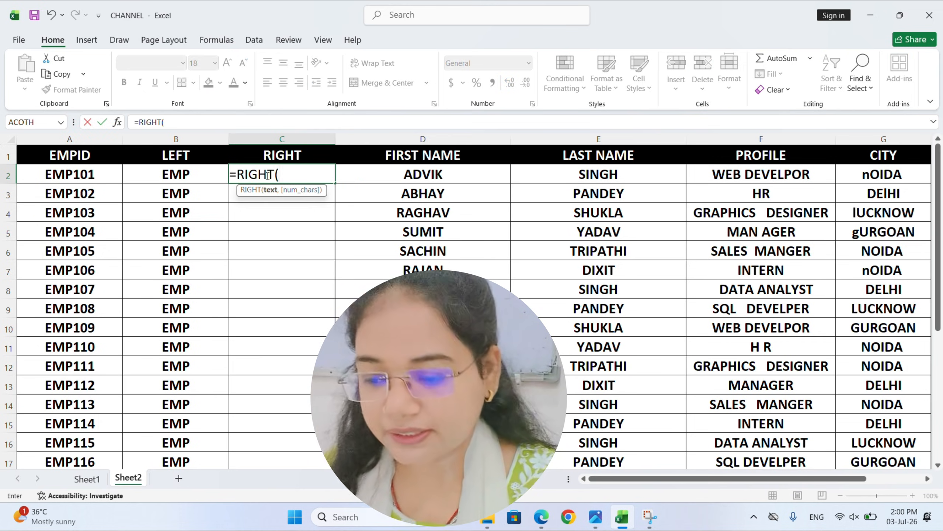
left_click(101, 167)
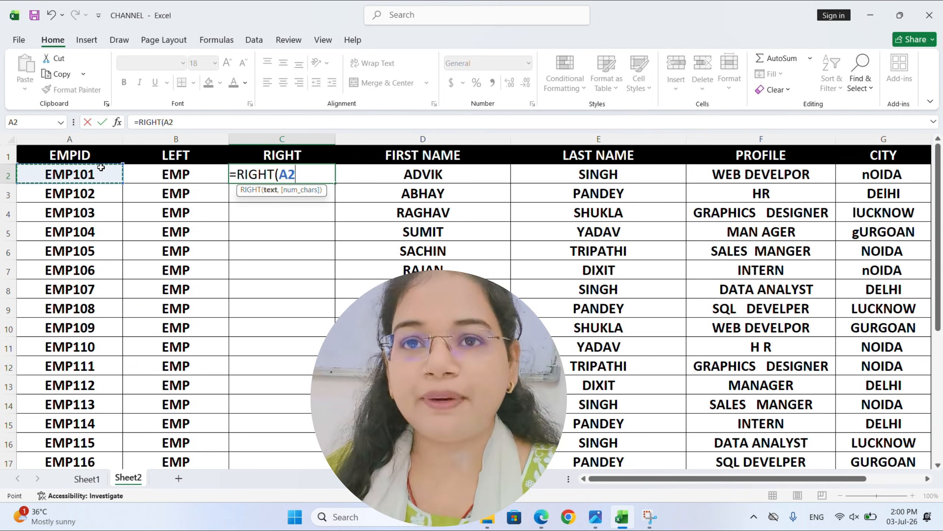
type(",")
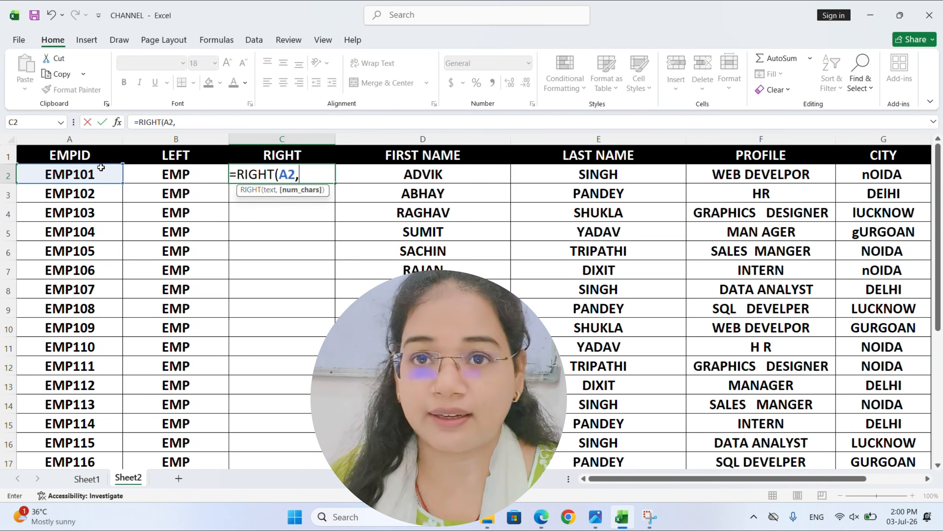
type("3")
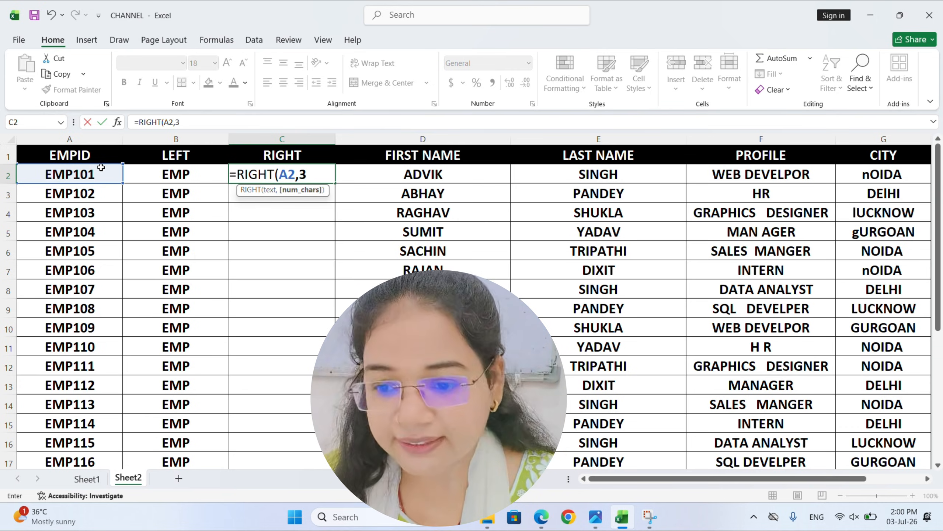
type(")")
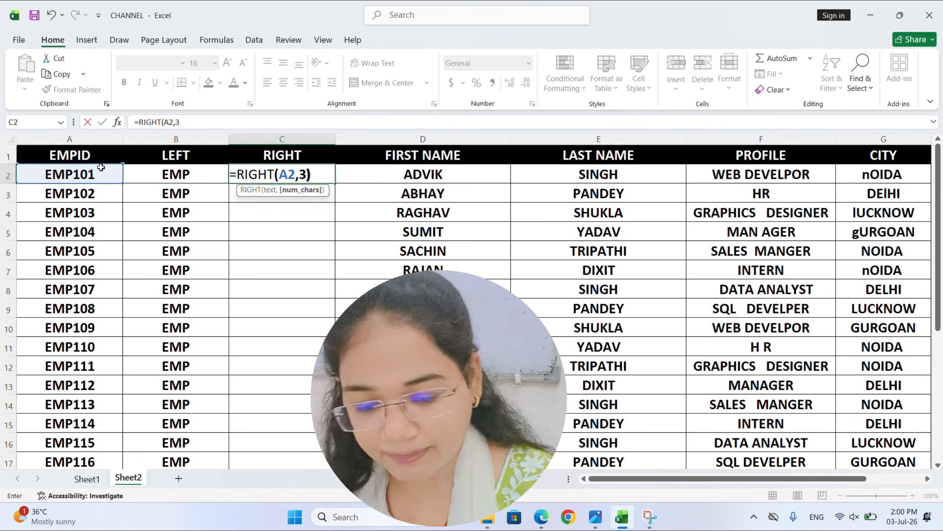
key("Return")
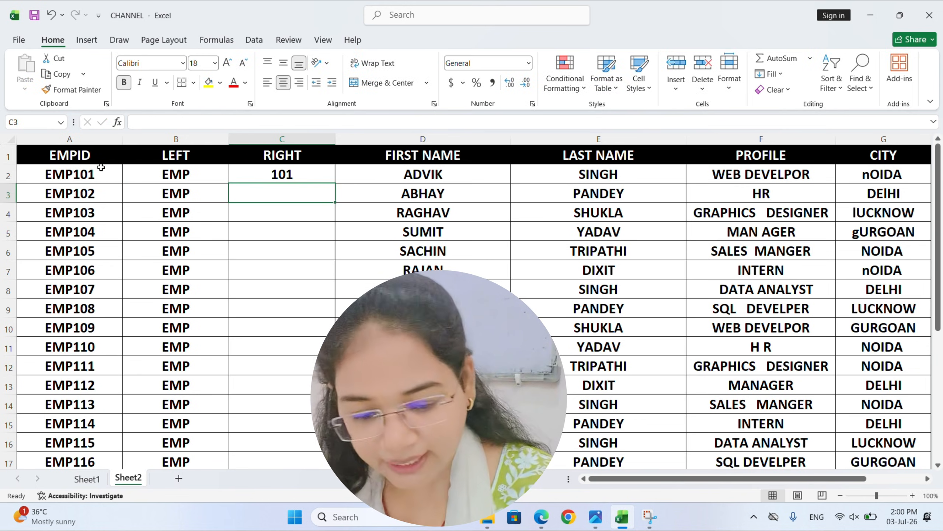
Fill the RIGHT formula from C2 down through all employee rows of column C.
left_click(288, 171)
double_click(331, 183)
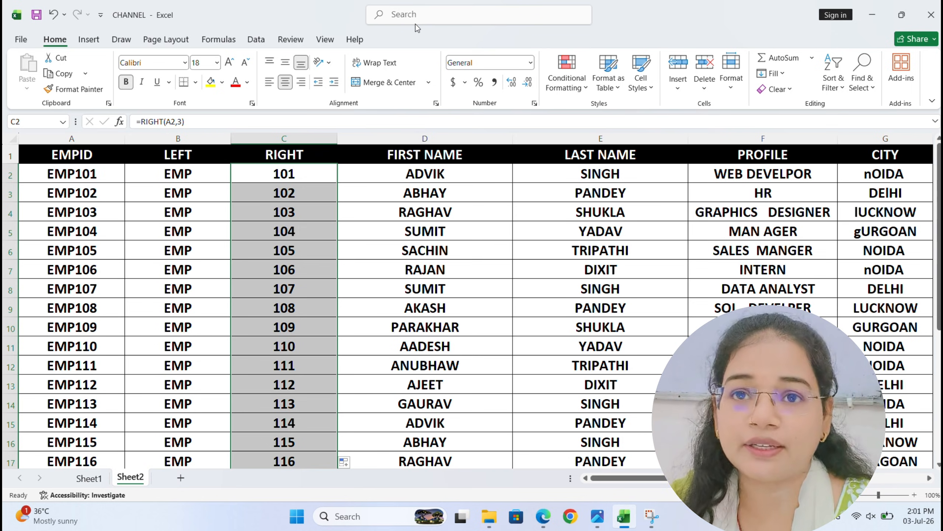
left_click(261, 177)
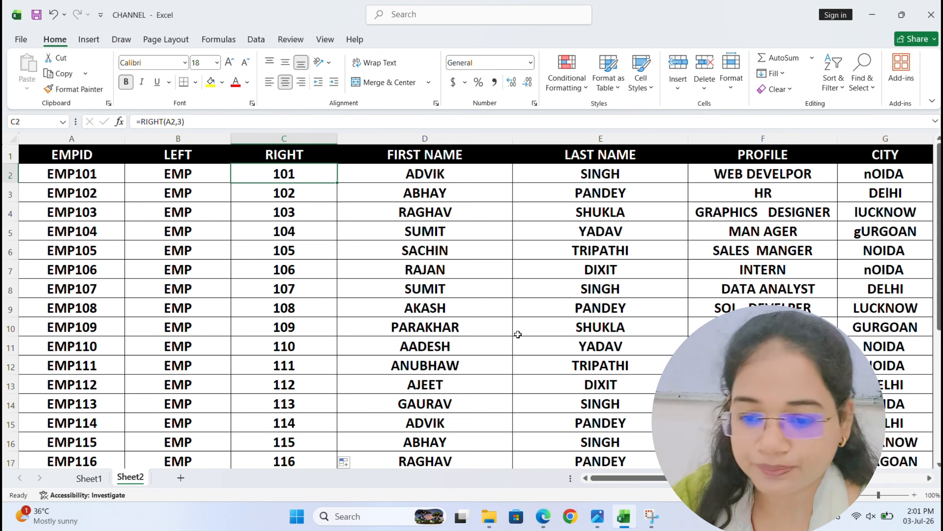
Insert an entire column between LAST NAME and PROFILE and enter NAME as its header in F1.
scroll(630, 483, "right", 1)
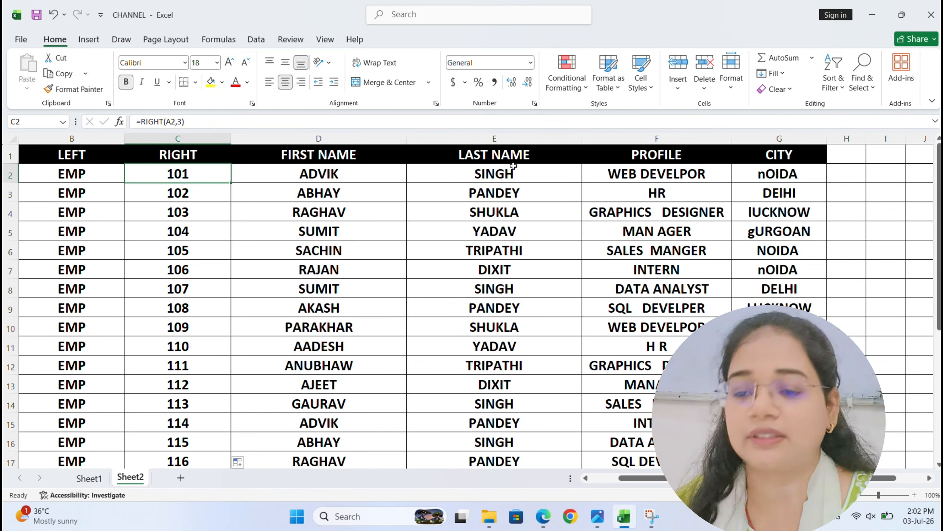
left_click(526, 153)
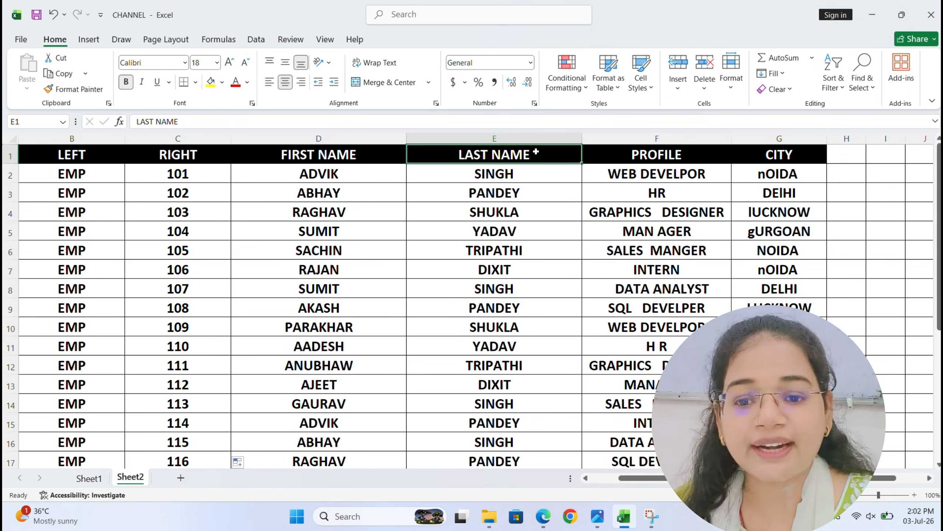
left_click(589, 158)
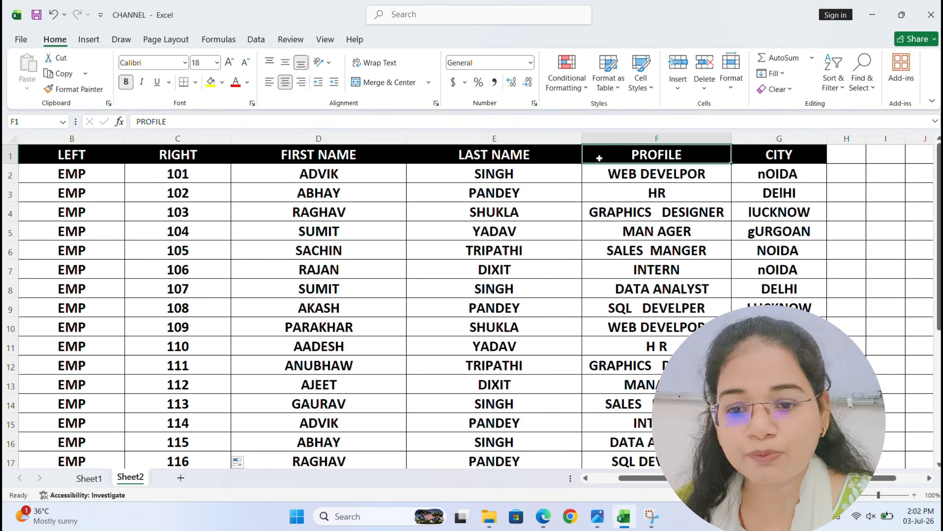
key("ctrl+shift+equal")
key("Down")
key("Down")
key("Down")
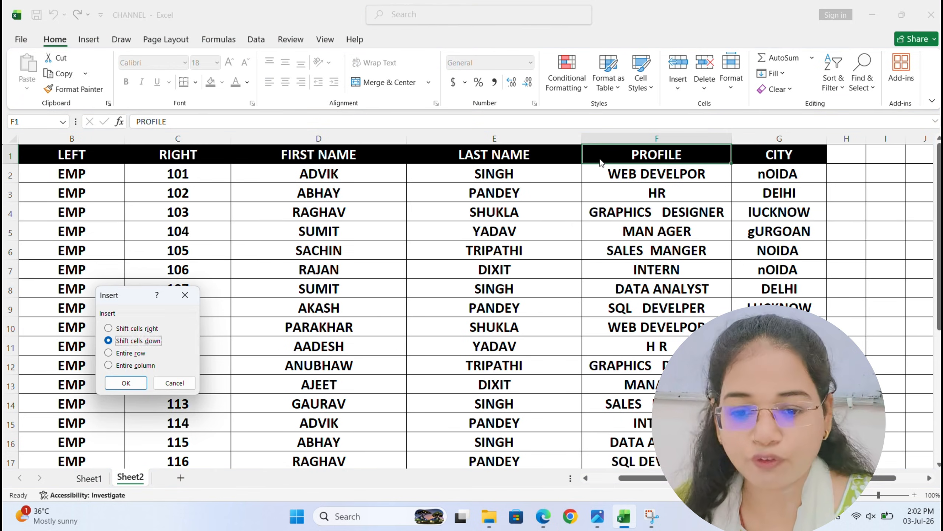
key("Return")
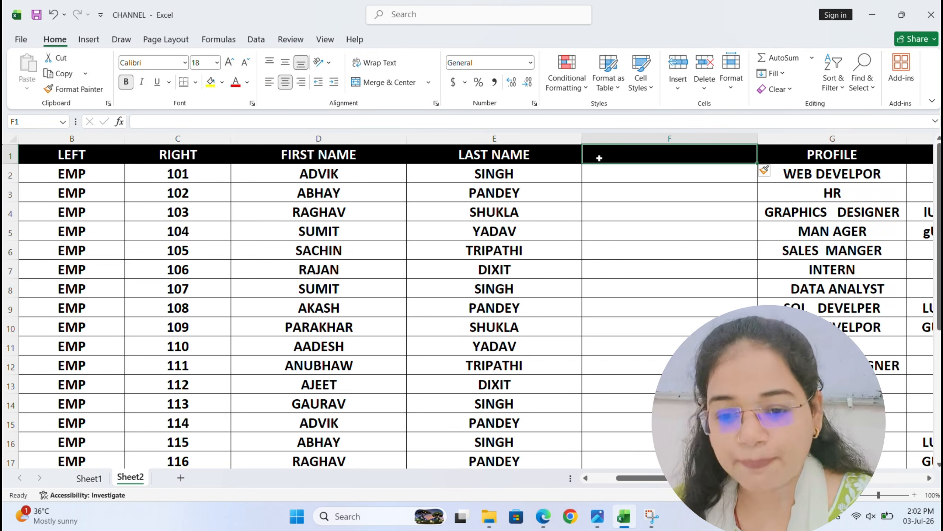
type("F")
type("NAME")
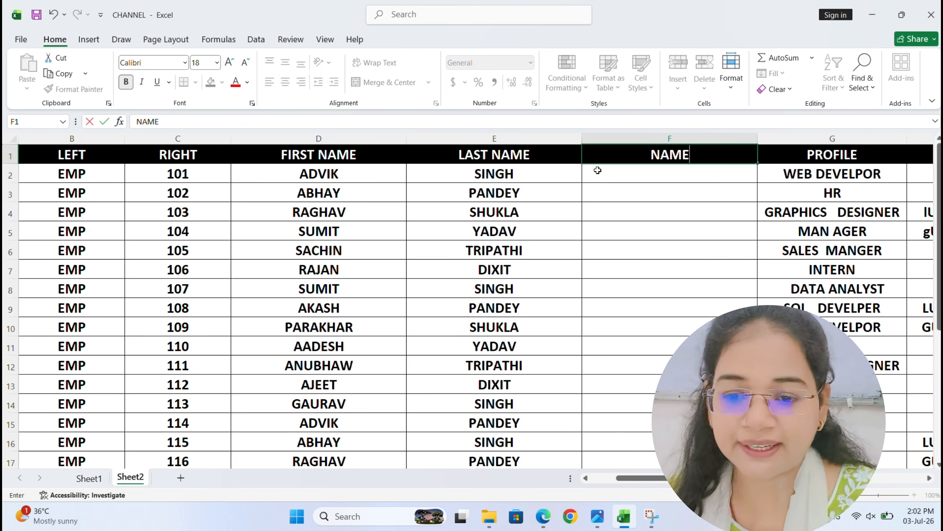
key("Return")
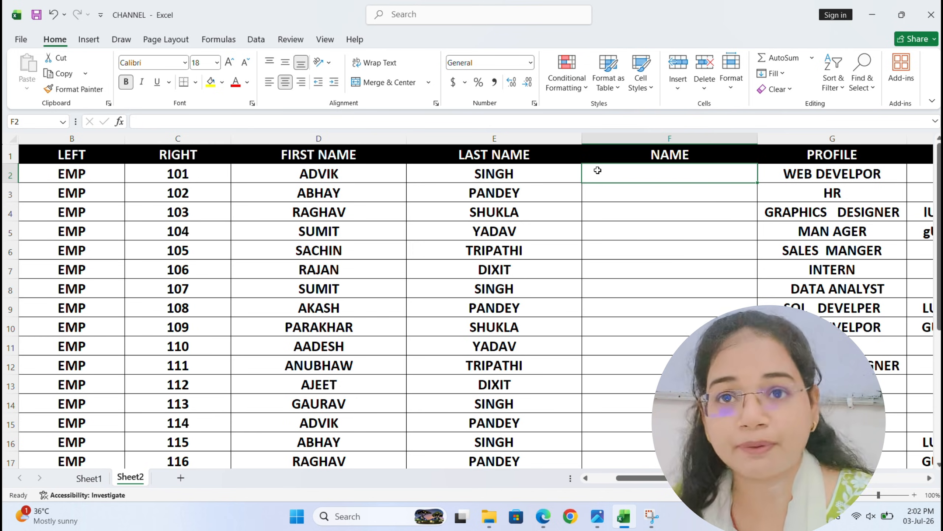
Enter the formula =CONCATENATE(D2," ",E2) in F2 to join the first and last names with a space.
type("=CO")
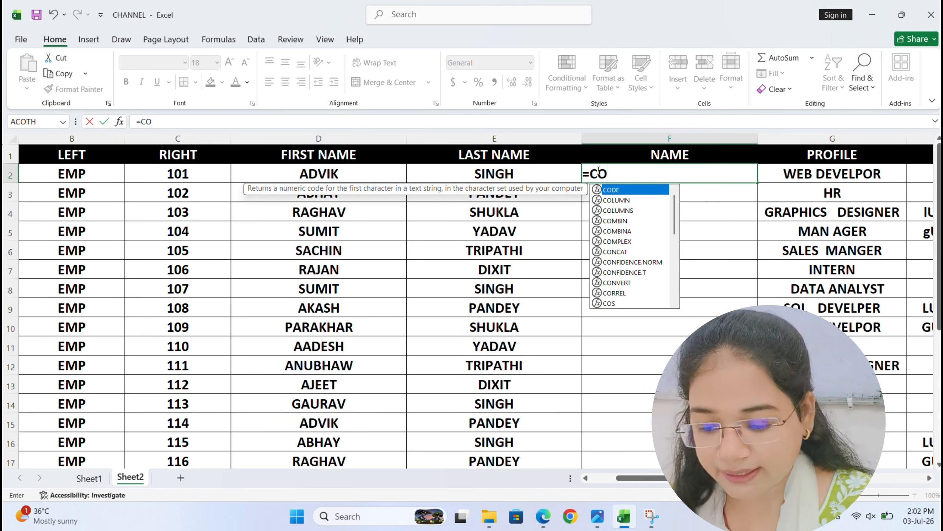
type("N")
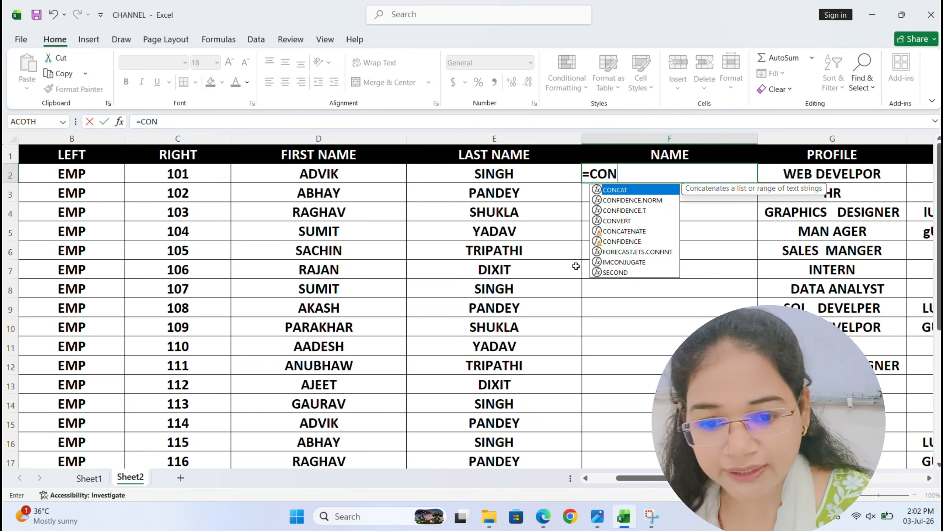
double_click(618, 230)
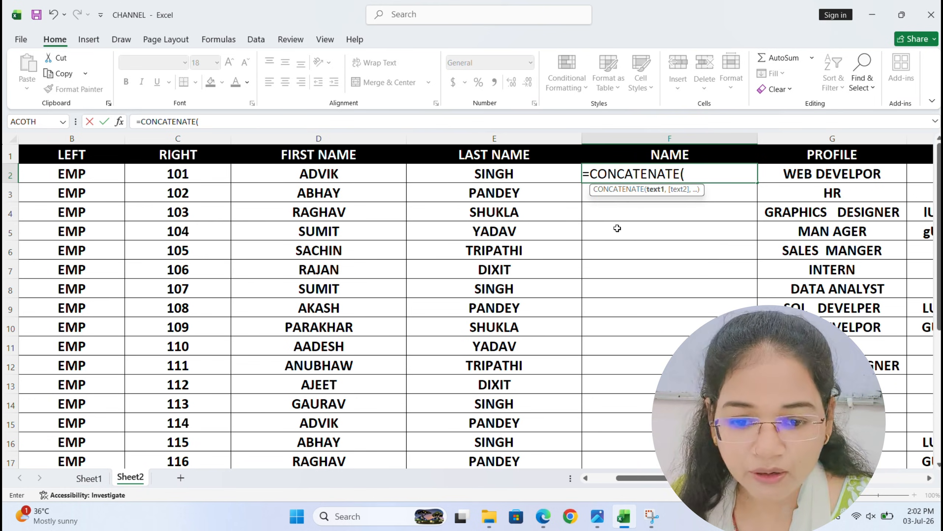
left_click(359, 172)
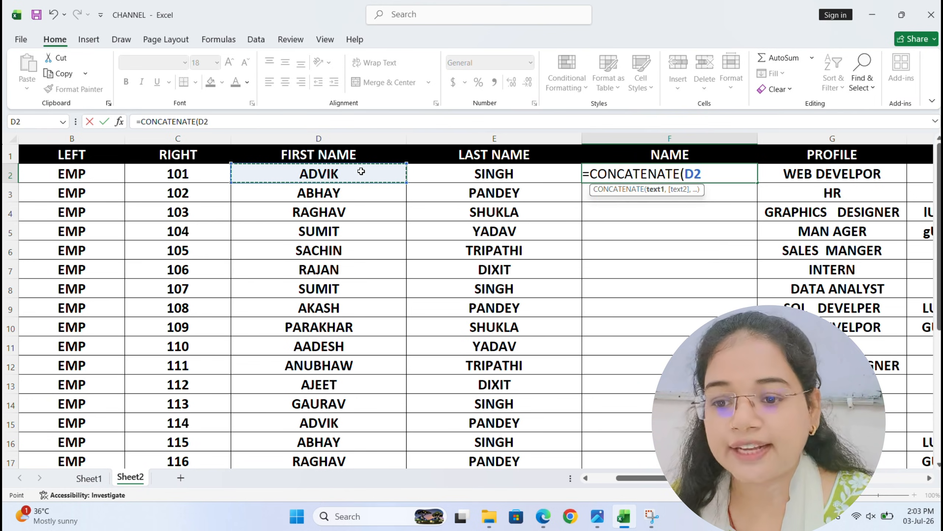
type(",")
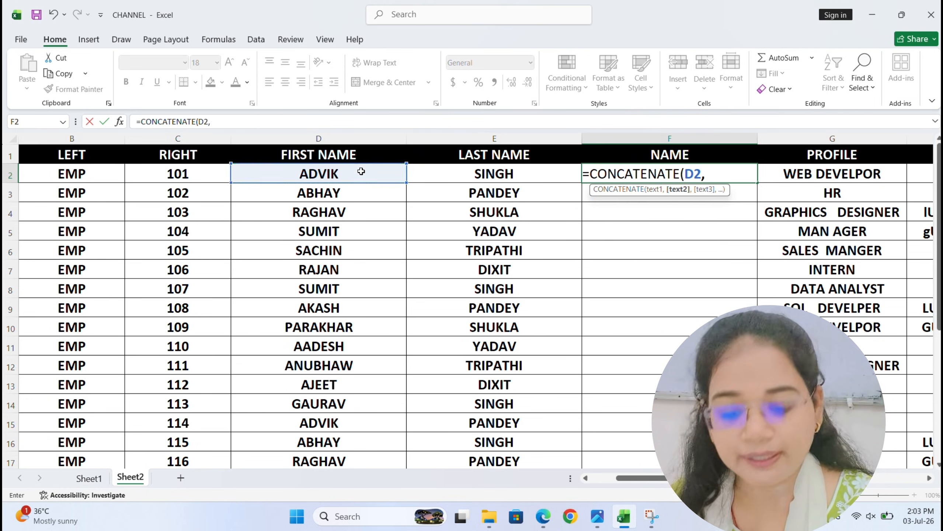
left_click(481, 176)
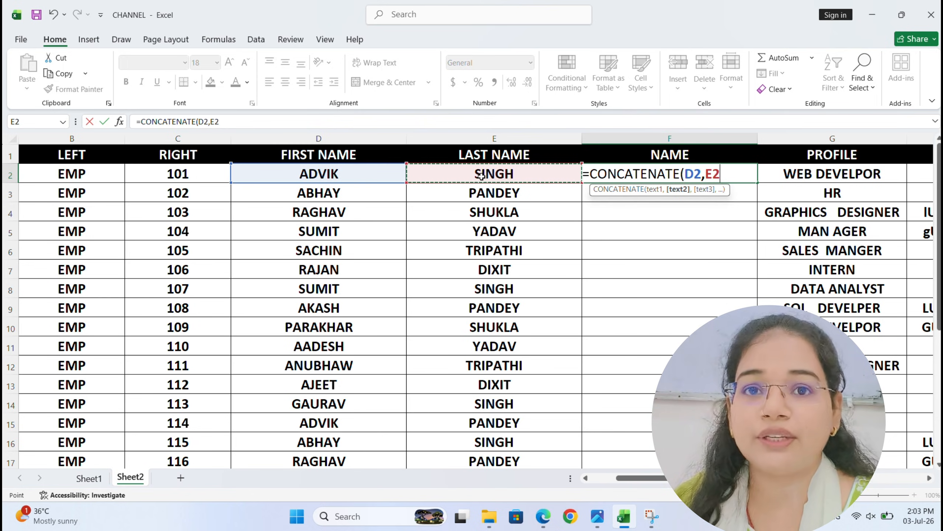
key("BackSpace")
key("BackSpace")
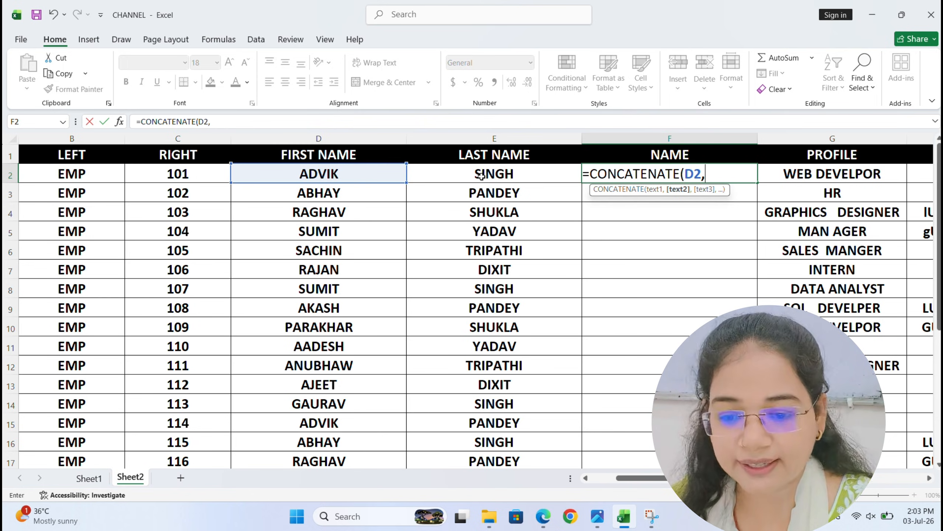
type("\" \"")
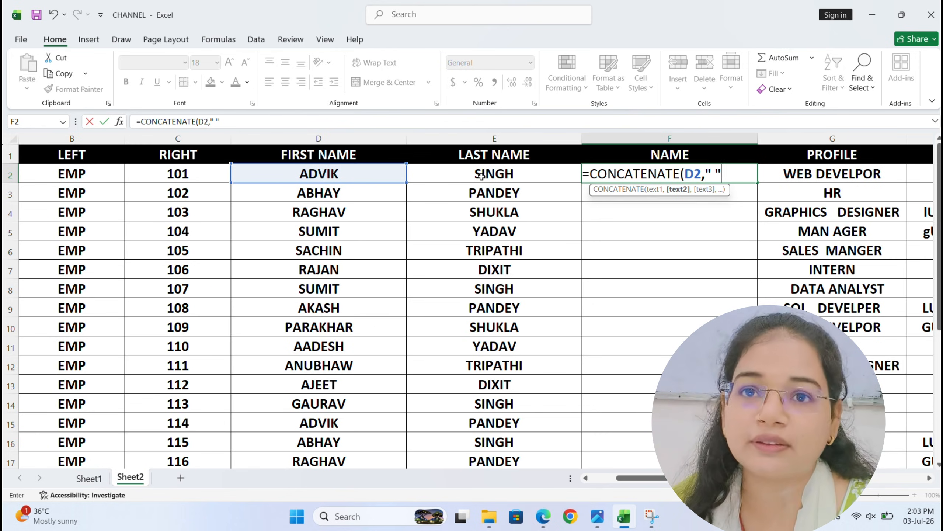
type(",")
left_click(461, 176)
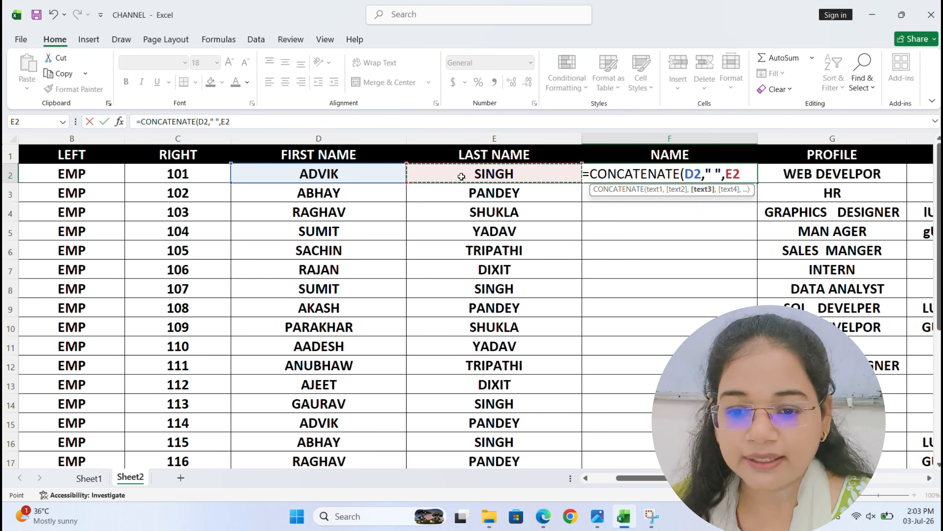
type(")")
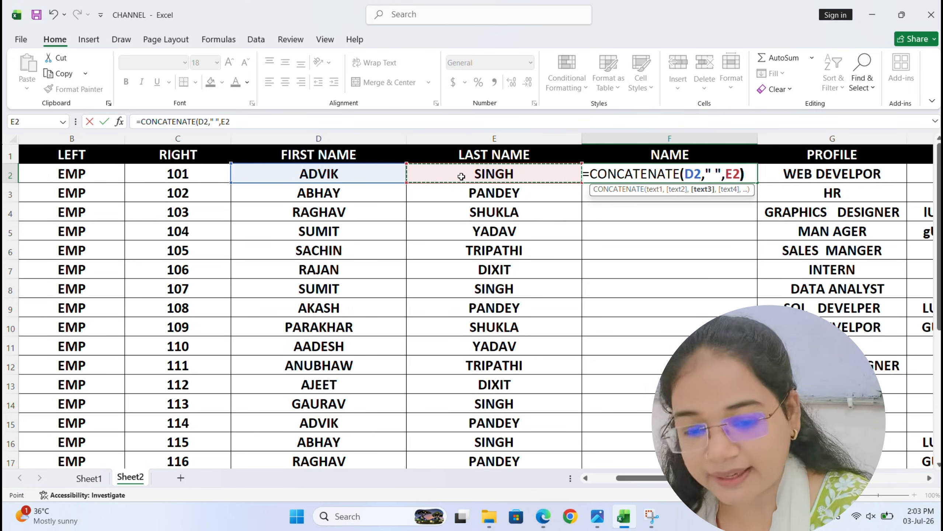
key("Return")
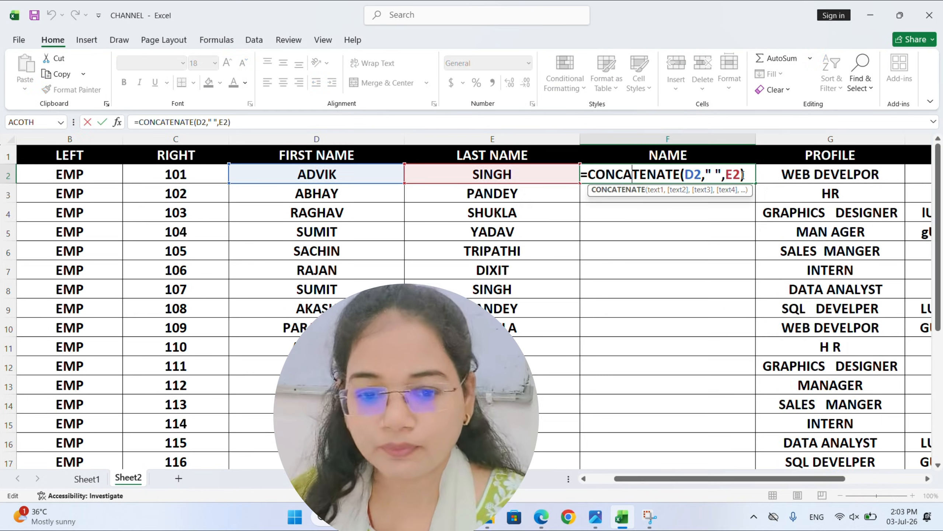
key("Return")
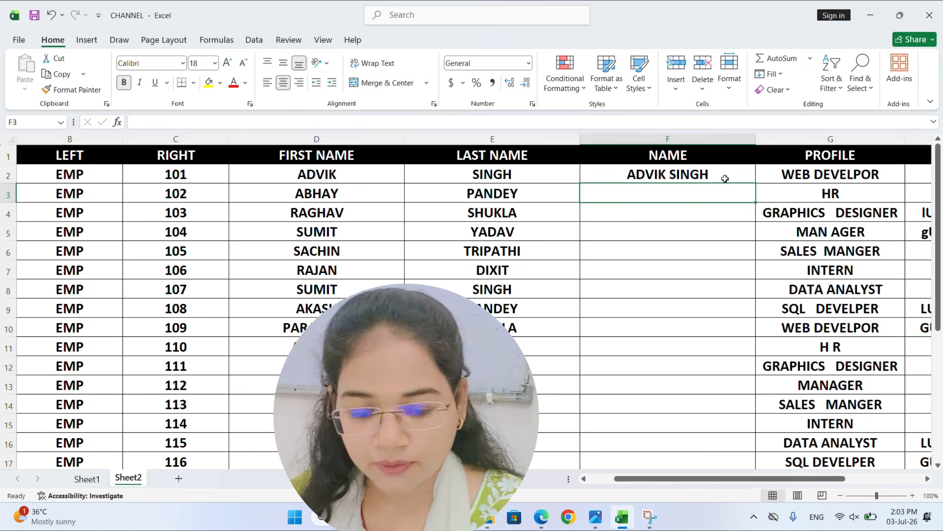
Remove the space argument from the formula in F2 so it reads =CONCATENATE(D2,E2).
left_click(693, 173)
double_click(692, 173)
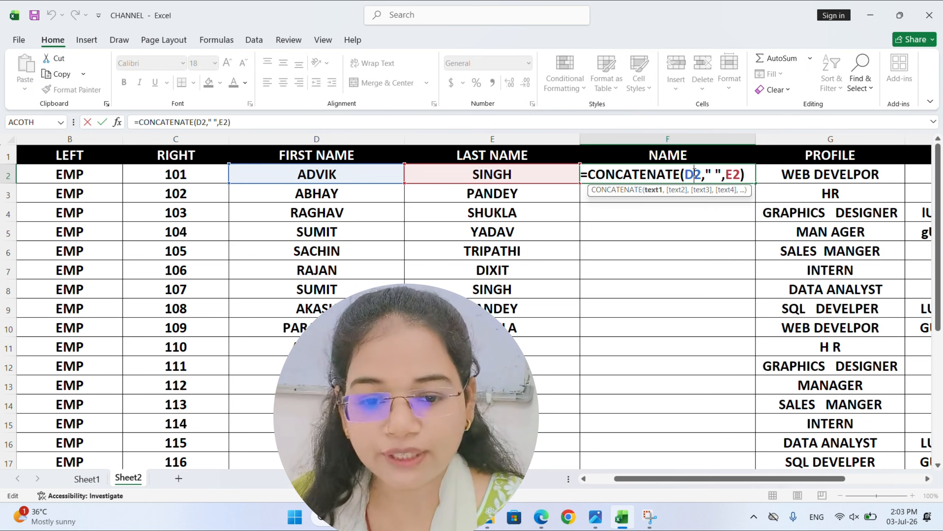
left_click(720, 168)
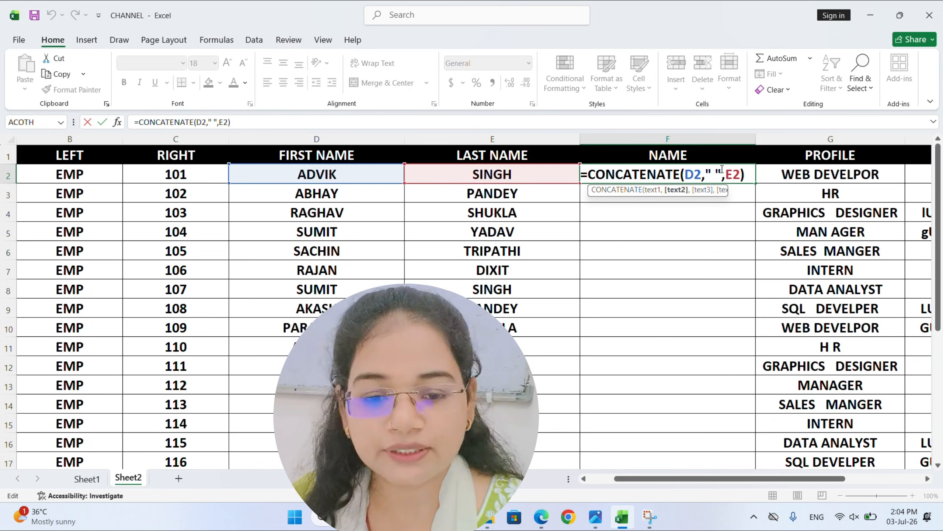
key("BackSpace")
key("BackSpace")
key("BackSpace")
key("BackSpace")
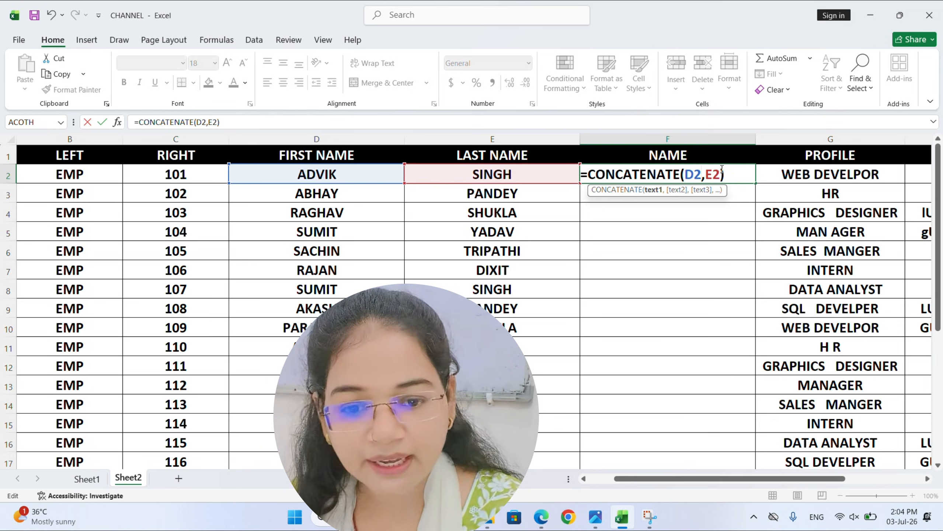
key("Return")
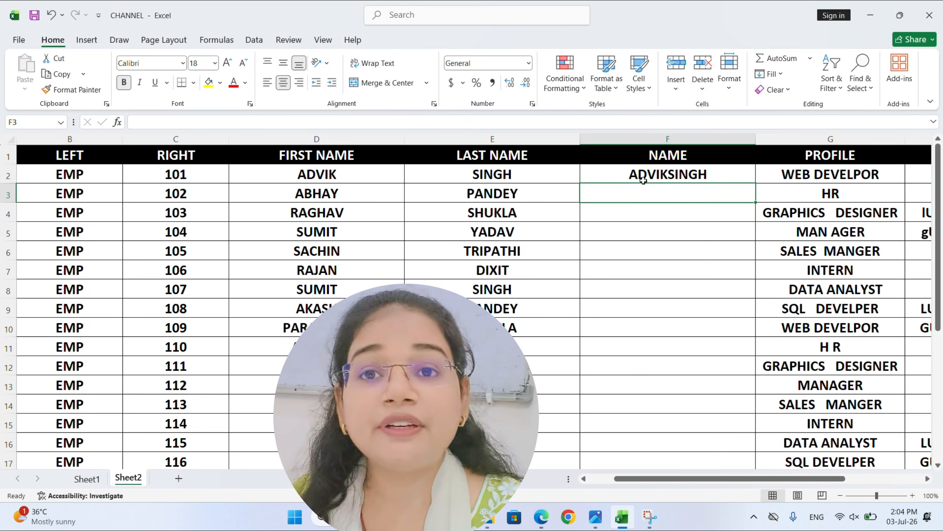
Insert a space argument " " between D2 and E2 in the CONCATENATE formula in F2.
double_click(644, 177)
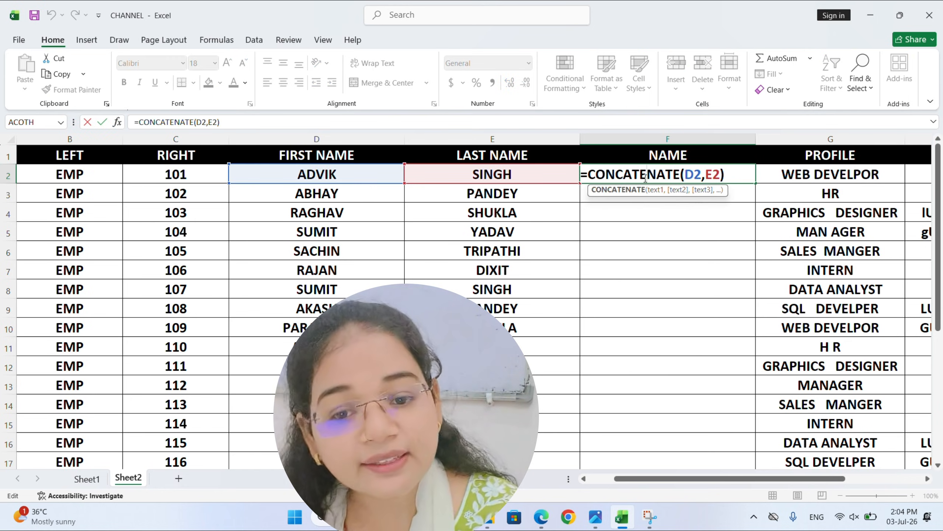
left_click(705, 174)
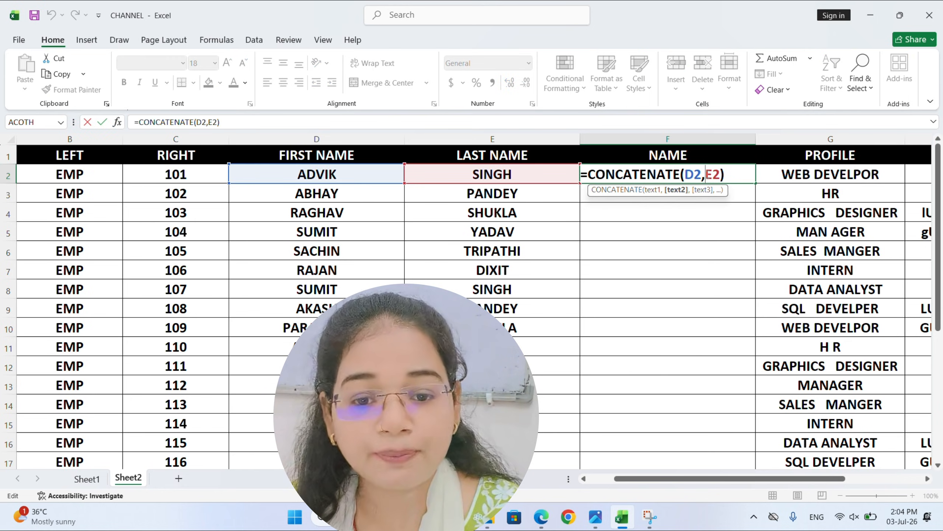
type("\" \"")
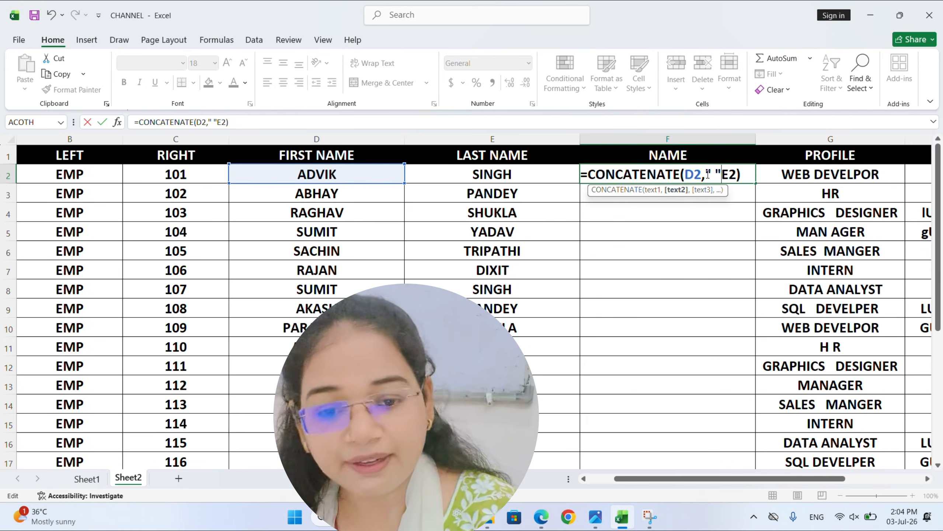
type(",")
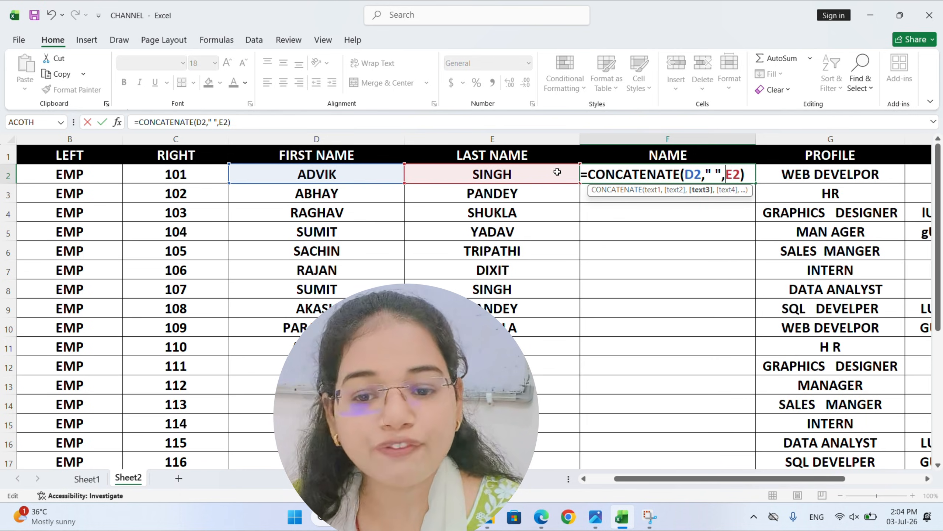
Delete all arguments from the formula in F2 so only =CONCATENATE( is left.
left_click(751, 174)
key("BackSpace")
key("BackSpace")
key("BackSpace")
key("BackSpace")
key("BackSpace")
key("BackSpace")
key("BackSpace")
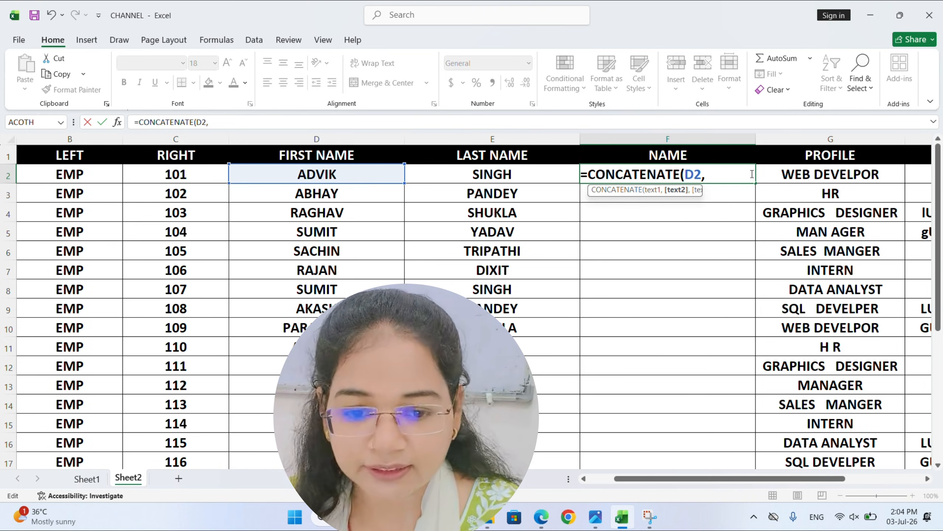
key("BackSpace")
key("BackSpace")
key("BackSpace")
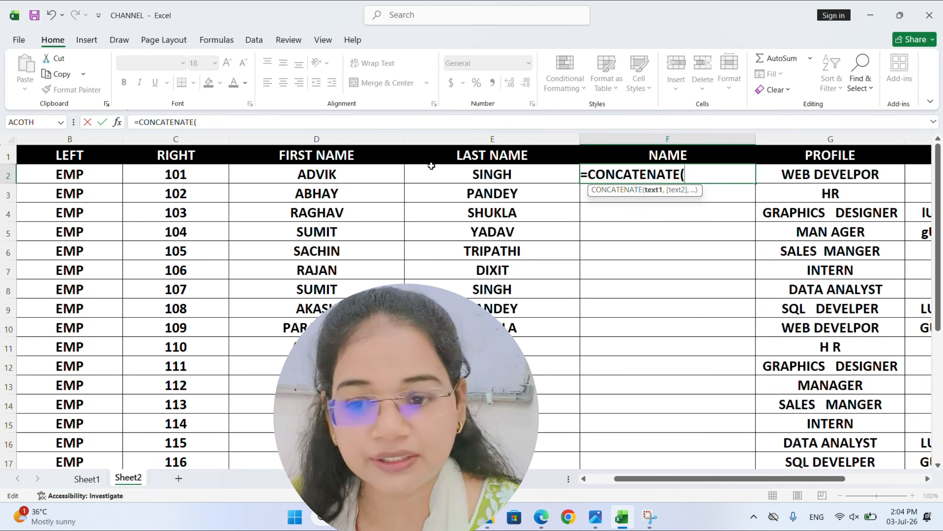
Complete the F2 formula as =CONCATENATE(D2," ",E2) and fill it down through all employee rows of column F.
left_click(311, 178)
type(",")
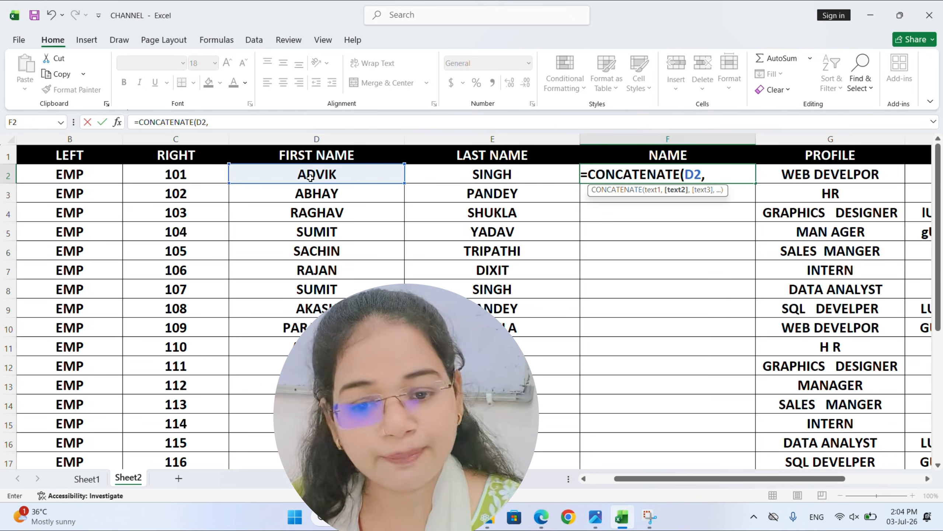
type("\" \"")
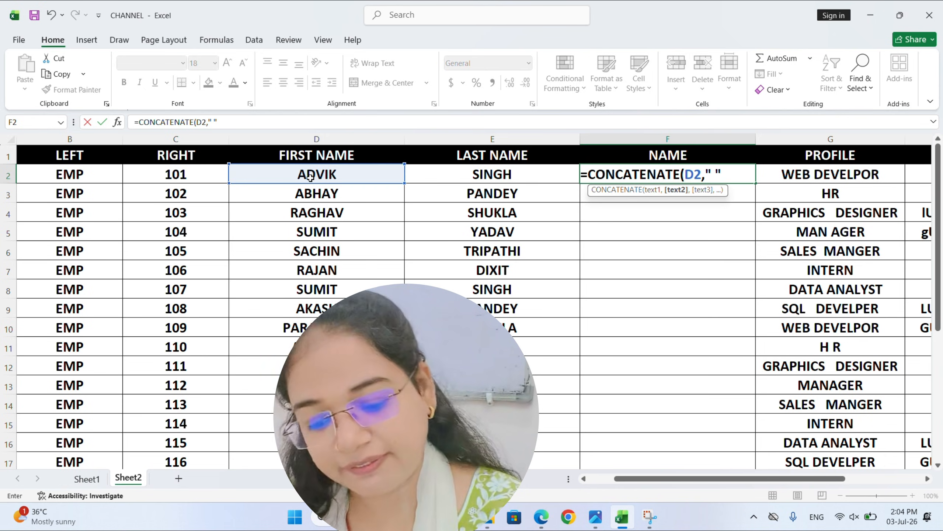
type(",")
left_click(420, 172)
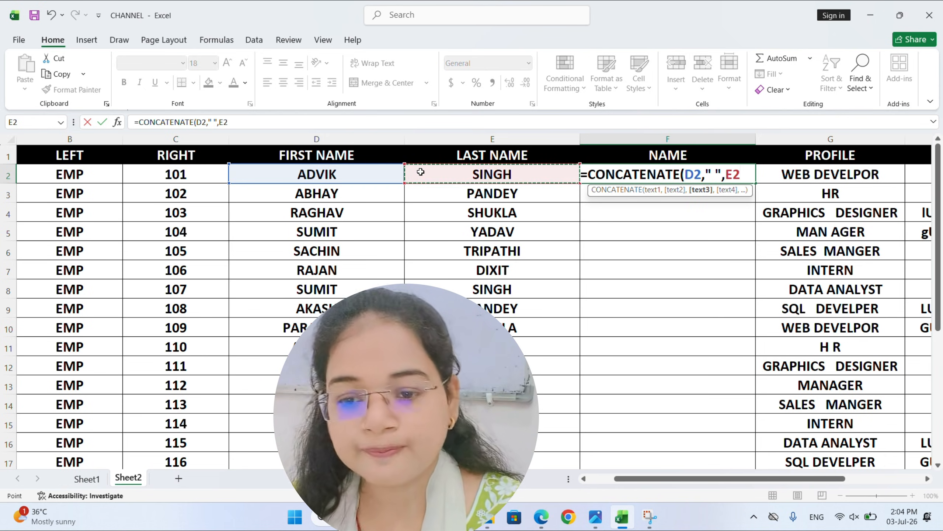
type(")")
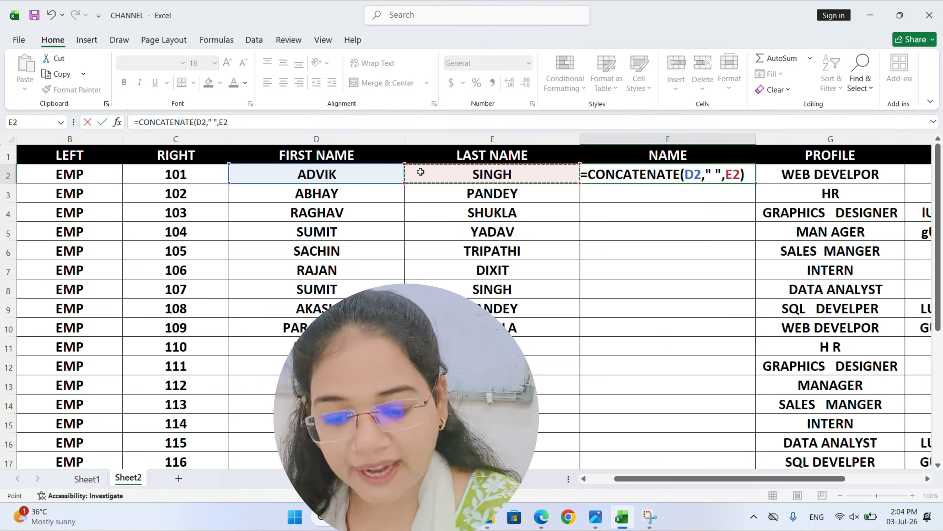
key("Return")
left_click(610, 174)
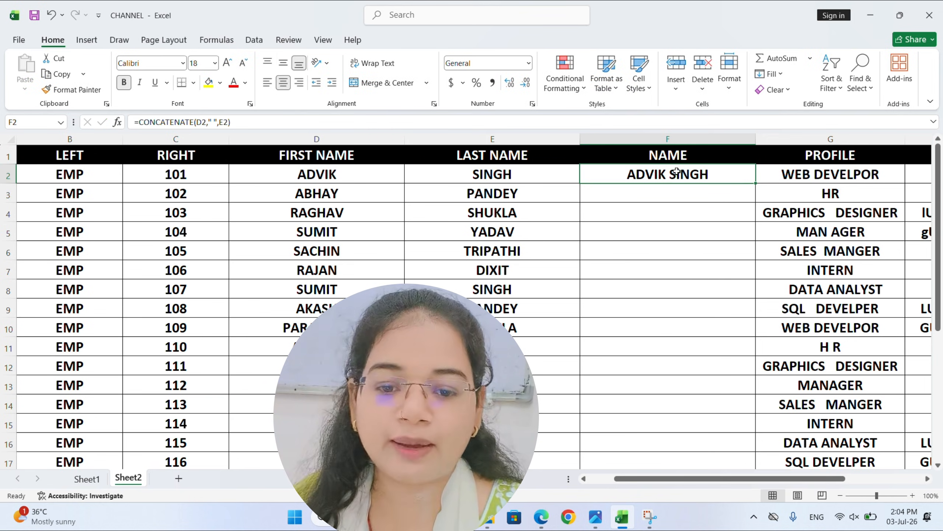
double_click(754, 183)
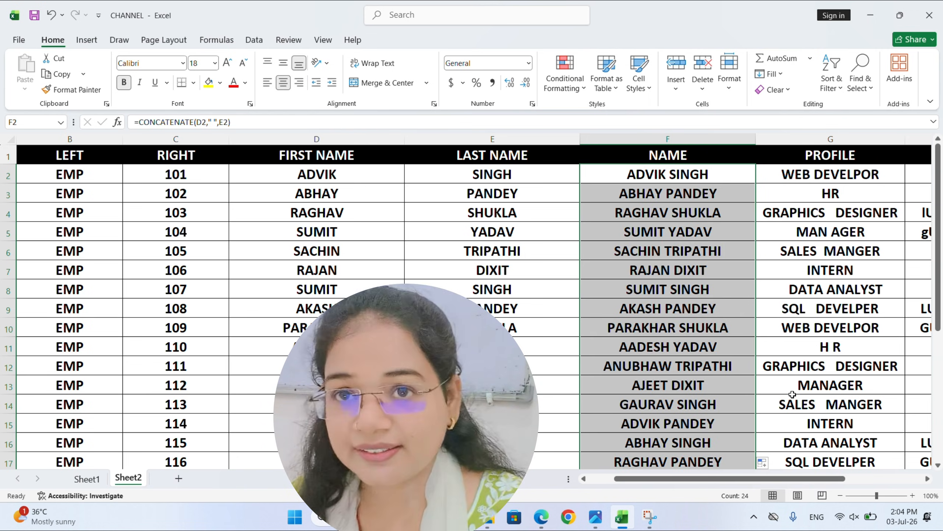
Insert an entire column between PROFILE and CITY.
left_click(752, 480)
left_click_drag(752, 479, 796, 481)
left_click(625, 186)
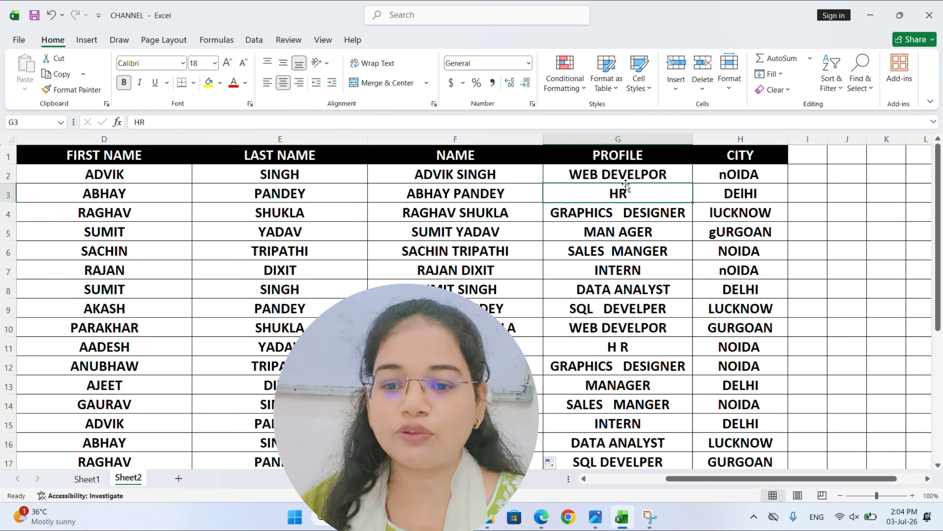
left_click(609, 172)
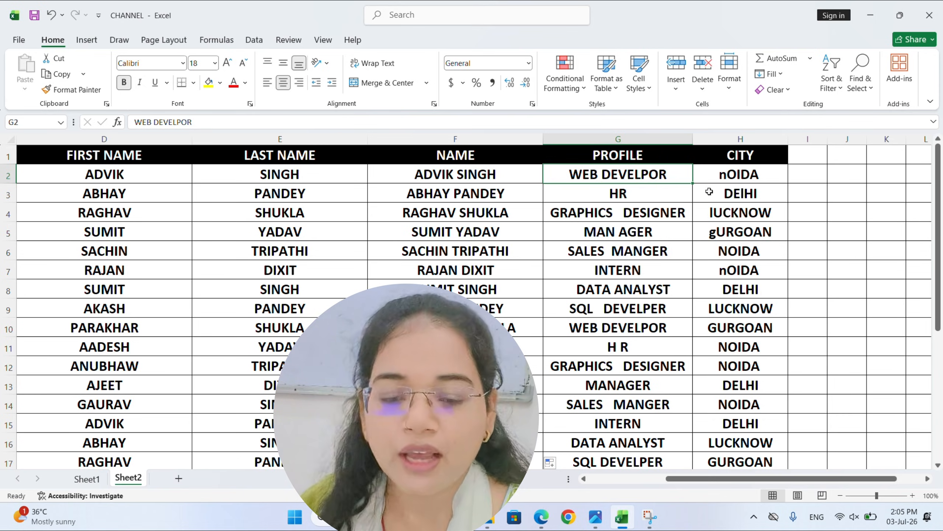
left_click(728, 156)
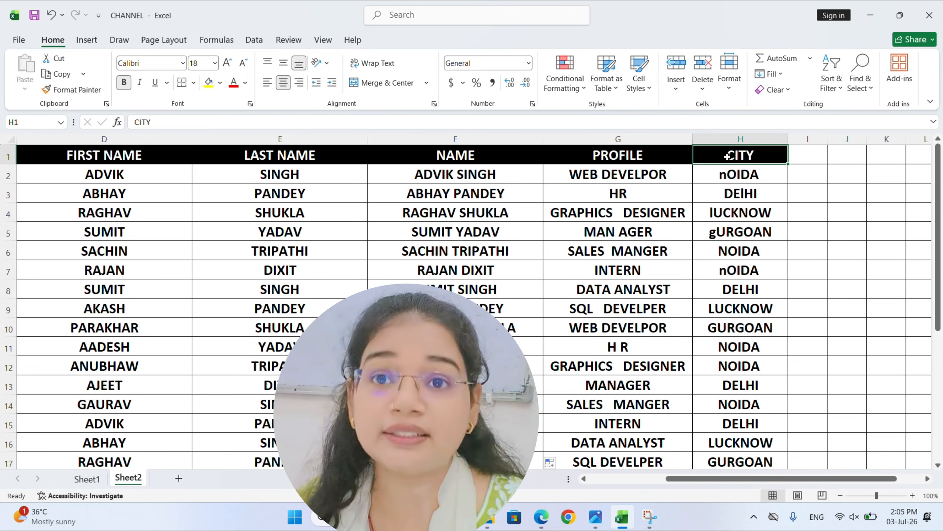
key("ctrl+shift+=")
key("Down")
key("Down")
key("Down")
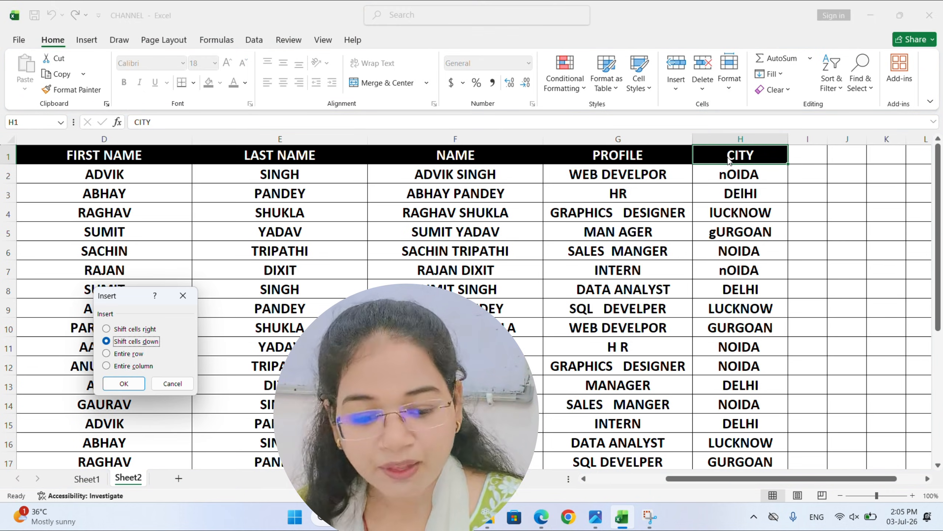
key("Return")
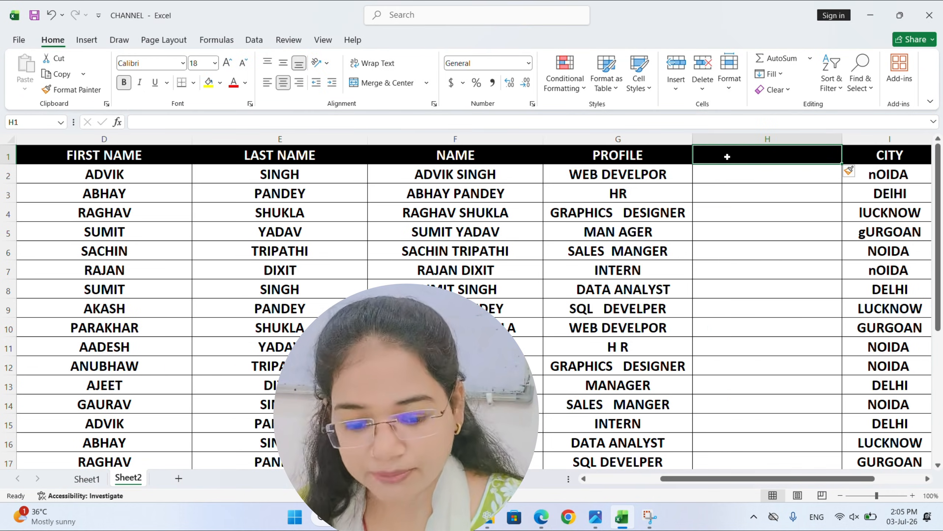
Enter TRIM as the header of the new column in H1.
double_click(727, 157)
type("TR")
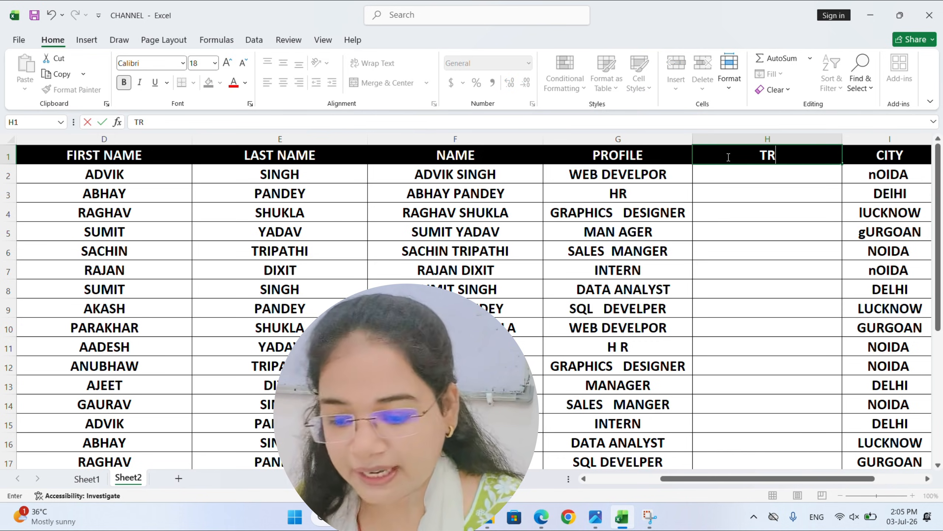
type("O")
key("BackSpace")
type("IM")
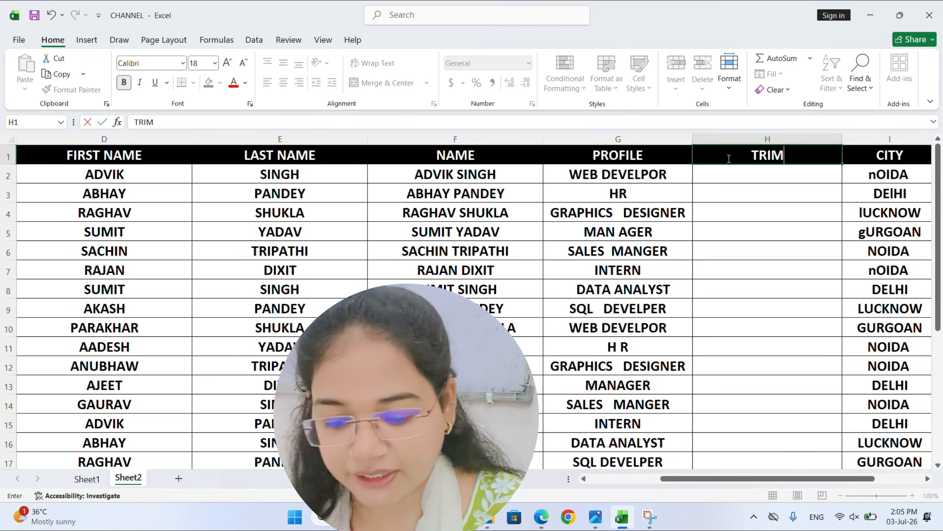
Enter the formula =TRIM(G2) in H2 to remove extra spaces from the profile text.
left_click(726, 174)
type("=TR")
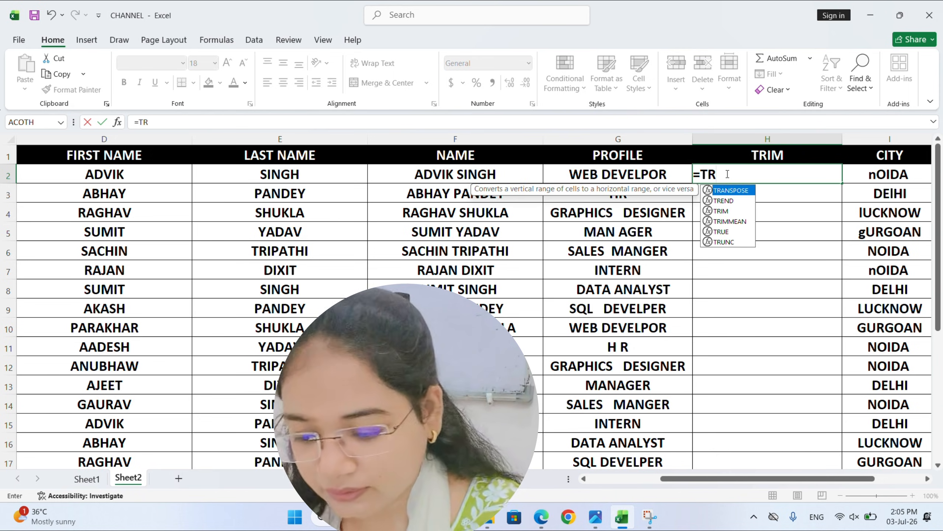
key("Down")
key("Down")
key("Tab")
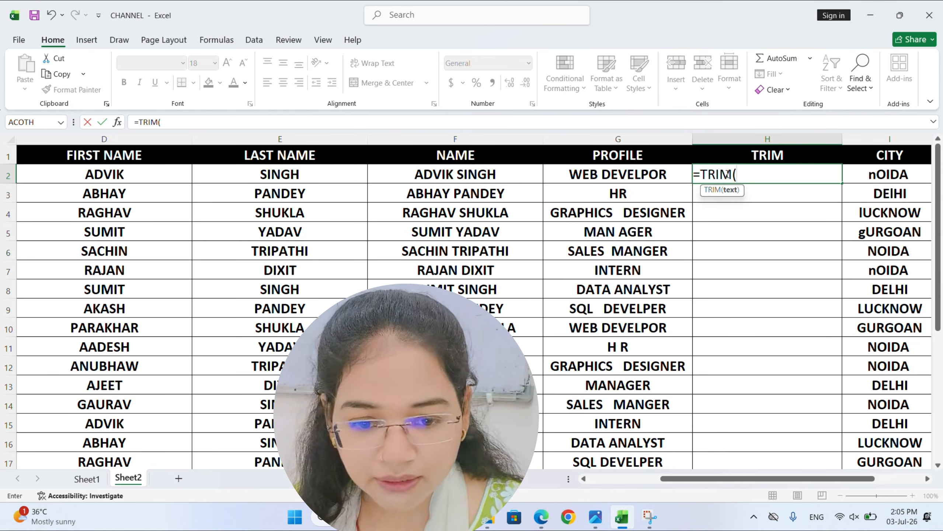
left_click(656, 169)
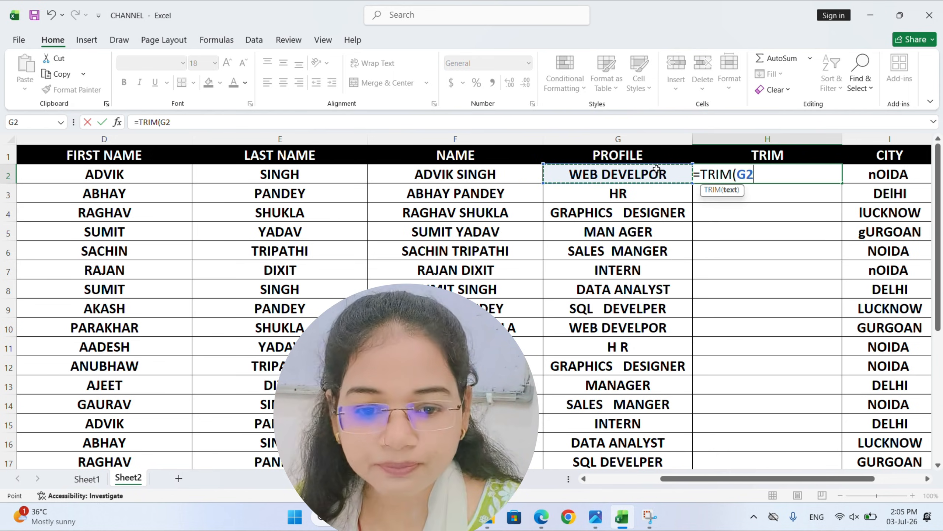
key("Return")
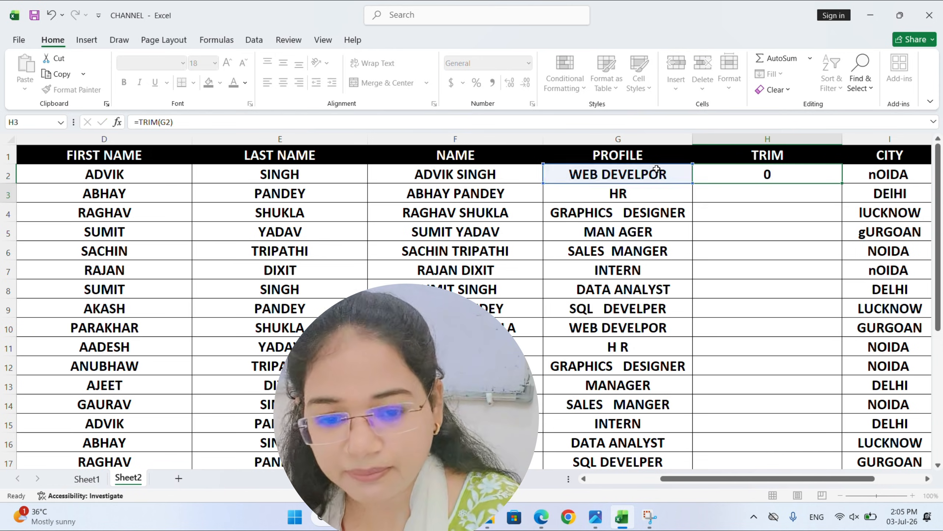
Fill the TRIM formula from H2 down through all employee rows of column H.
left_click(725, 172)
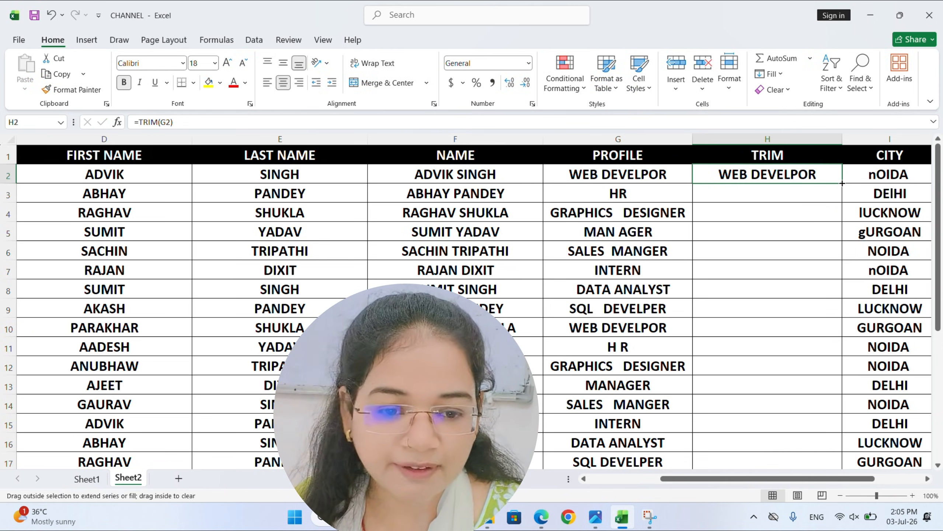
double_click(841, 183)
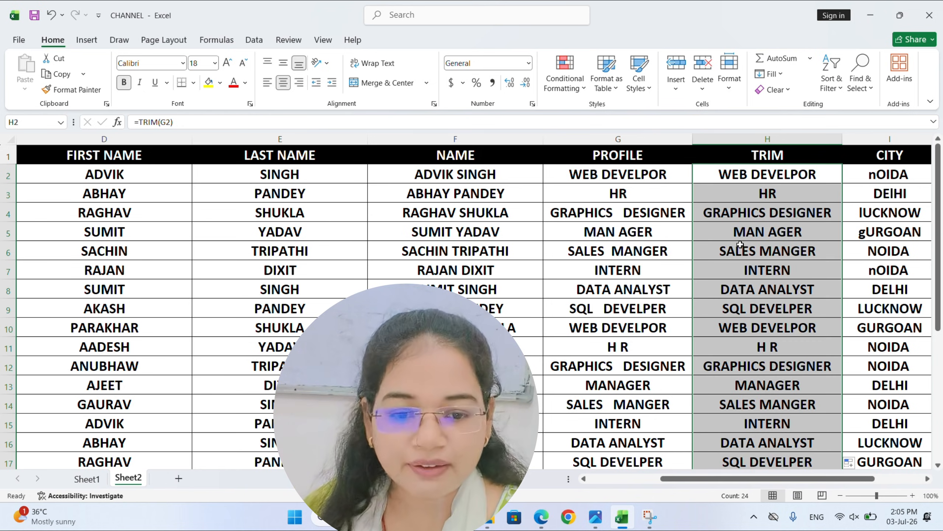
left_click(762, 256)
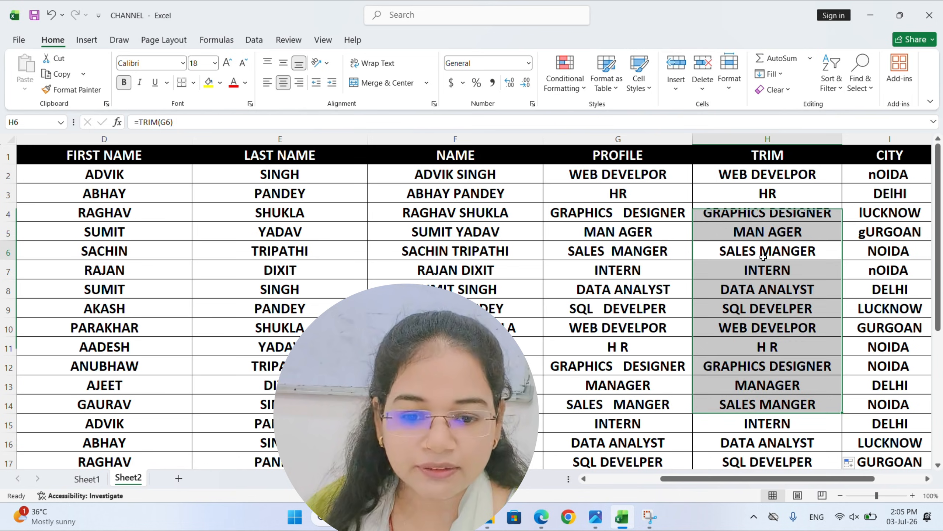
left_click(767, 268)
Set both the font color and the fill color of cell J1, beside the CITY header, to black.
scroll(767, 268, "right", 2)
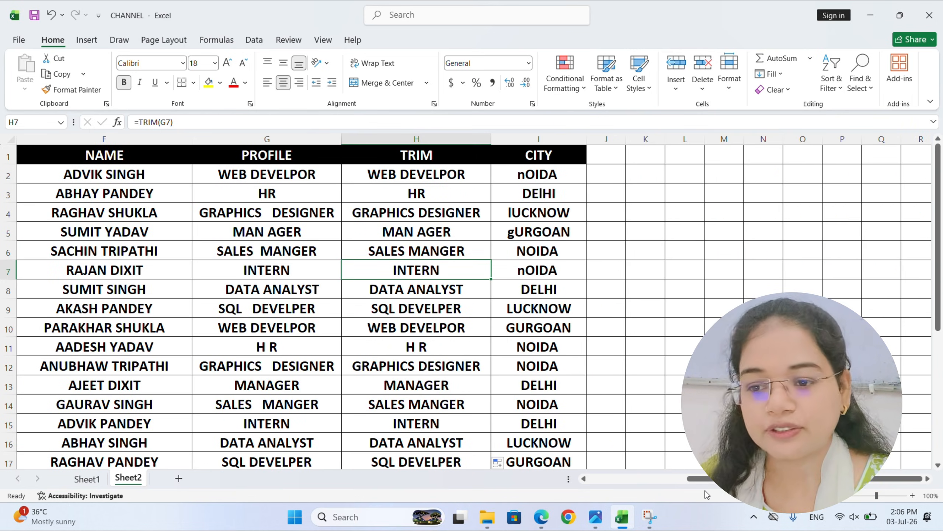
left_click(609, 156)
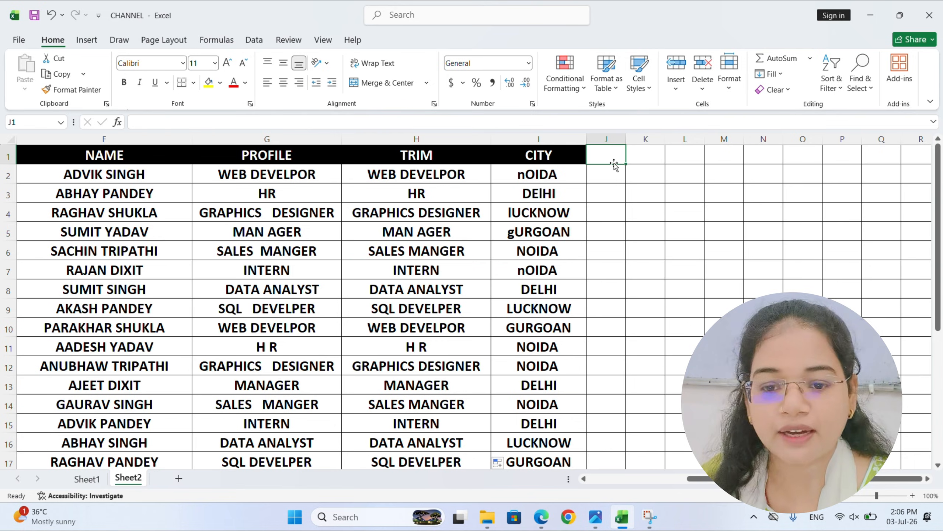
left_click(245, 83)
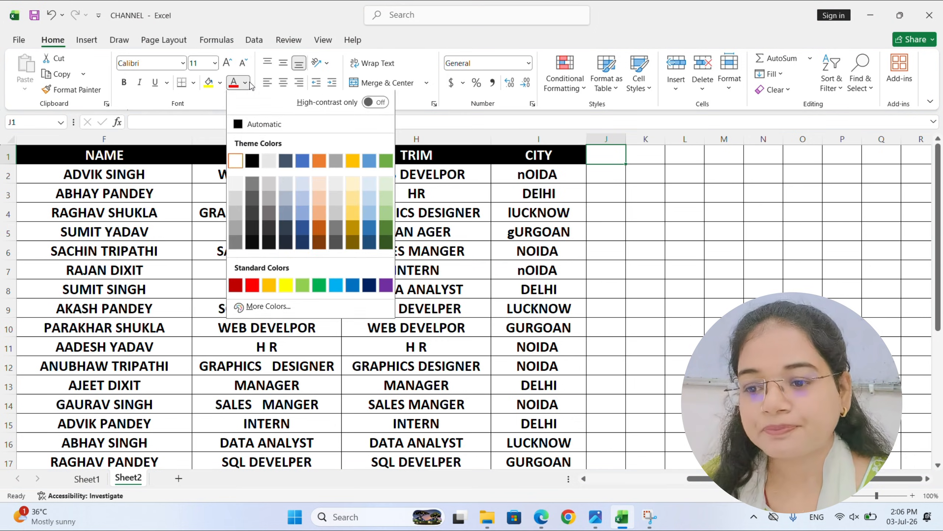
left_click(251, 163)
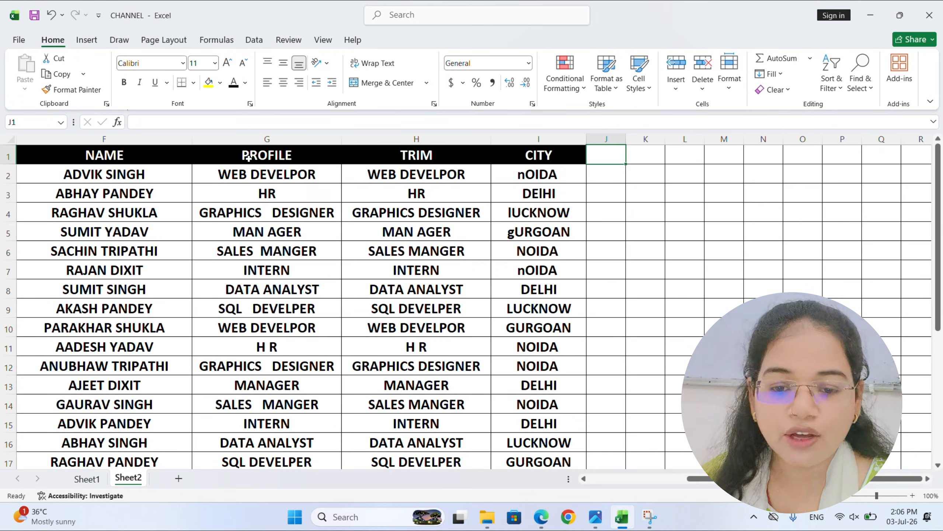
left_click(219, 83)
left_click(224, 143)
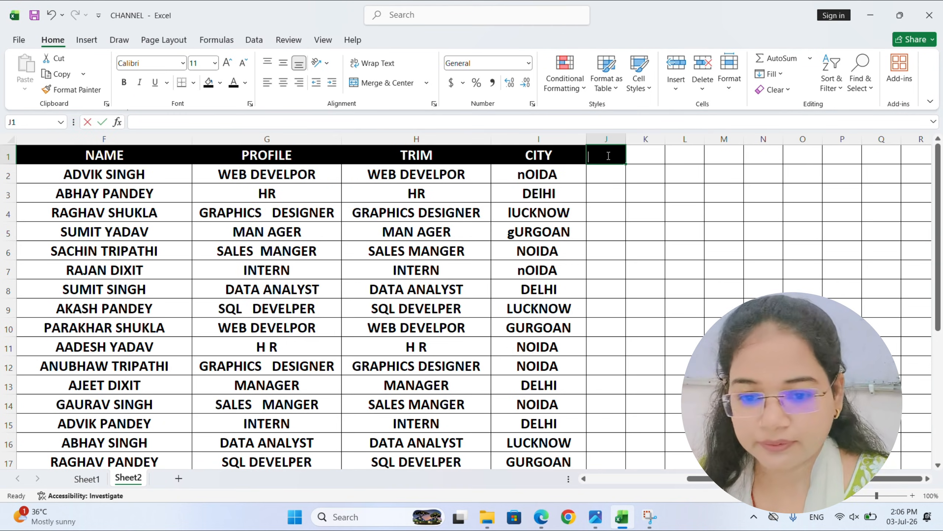
Enter PROPER as the header in J1 and make its text bold and white.
type("PROPER")
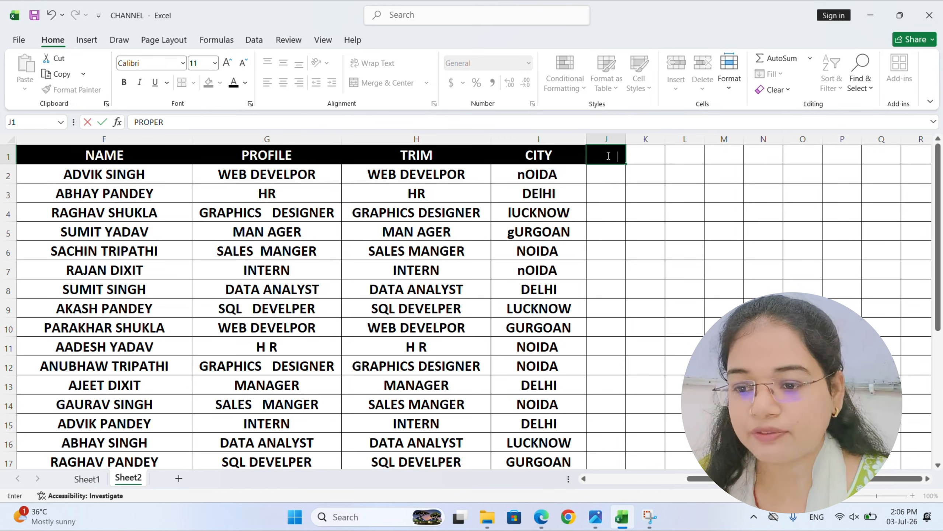
double_click(608, 156)
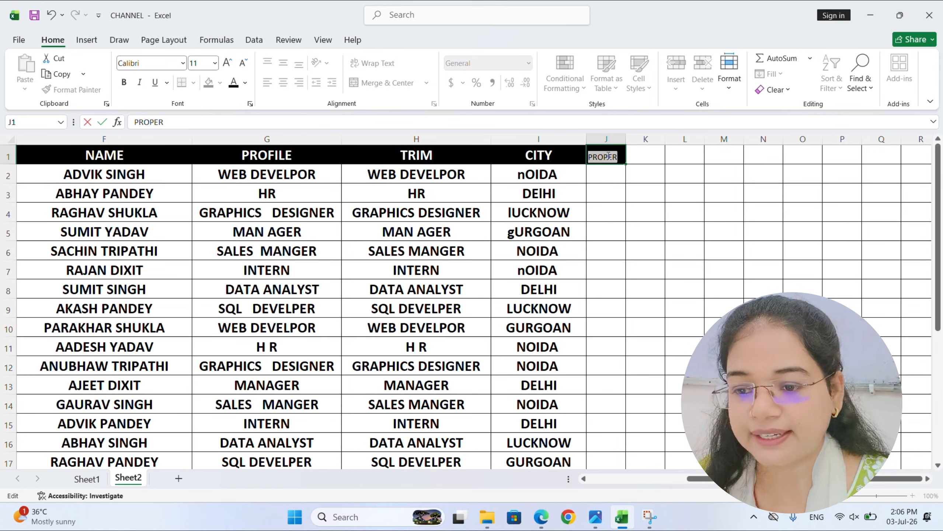
left_click(120, 82)
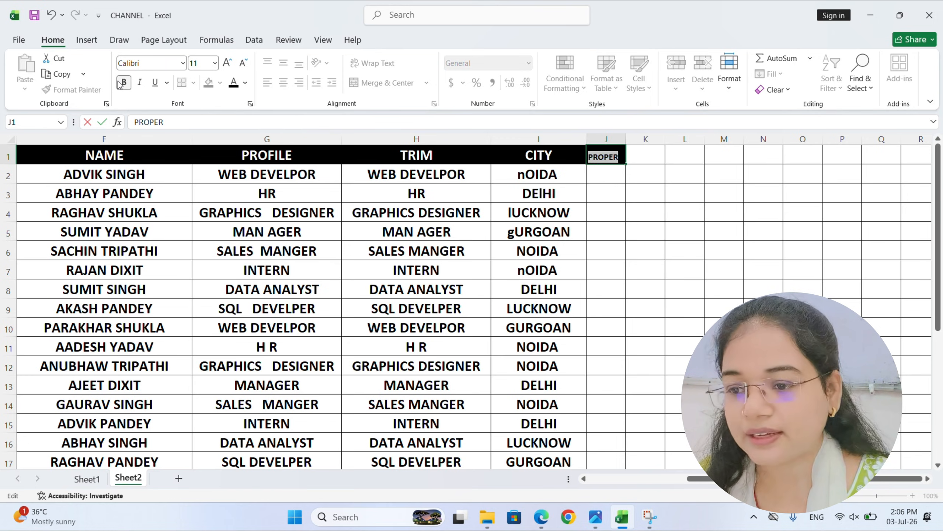
left_click(245, 83)
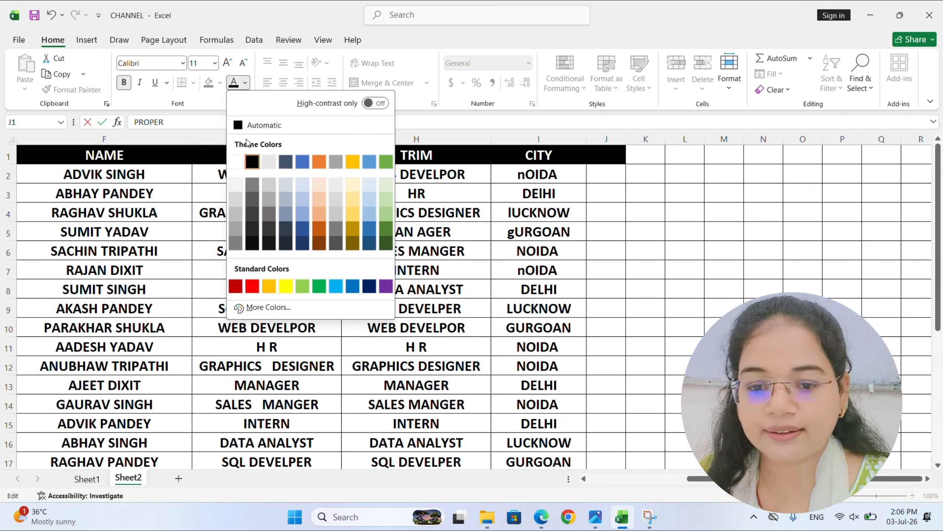
left_click(235, 161)
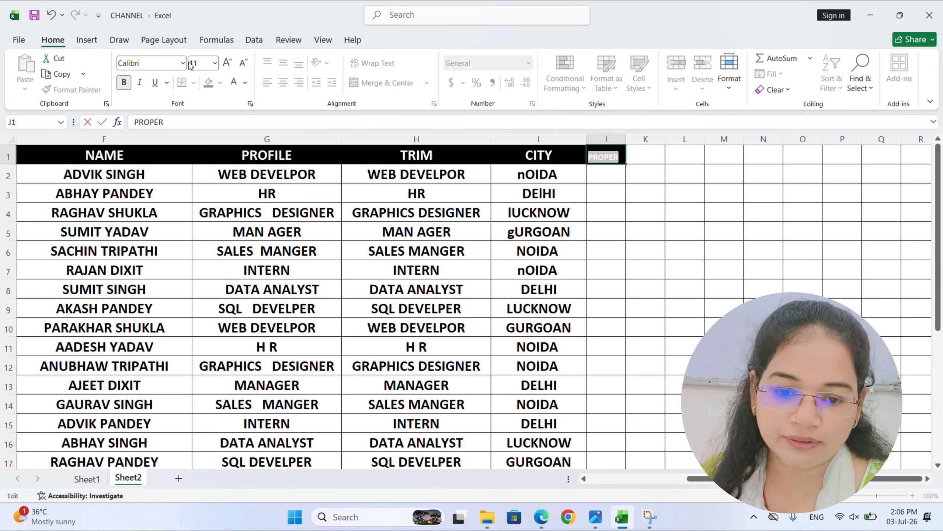
Enlarge the PROPER header text to 18 pt and widen column J to fit it.
left_click(227, 62)
left_click(227, 62)
left_click(227, 62)
left_click(227, 62)
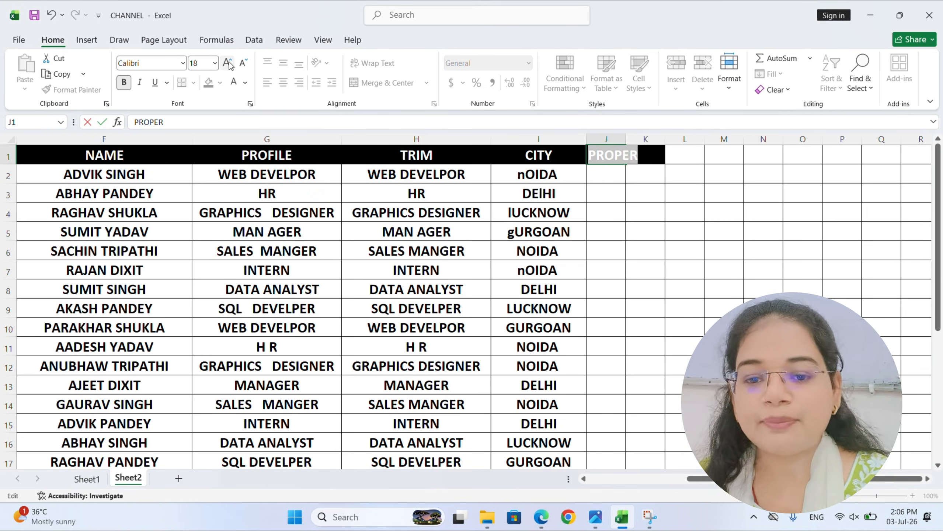
left_click(613, 197)
left_click_drag(626, 139, 668, 139)
Enter the formula =PROPER(I2) in J2 to convert the city name to proper case.
left_click(630, 168)
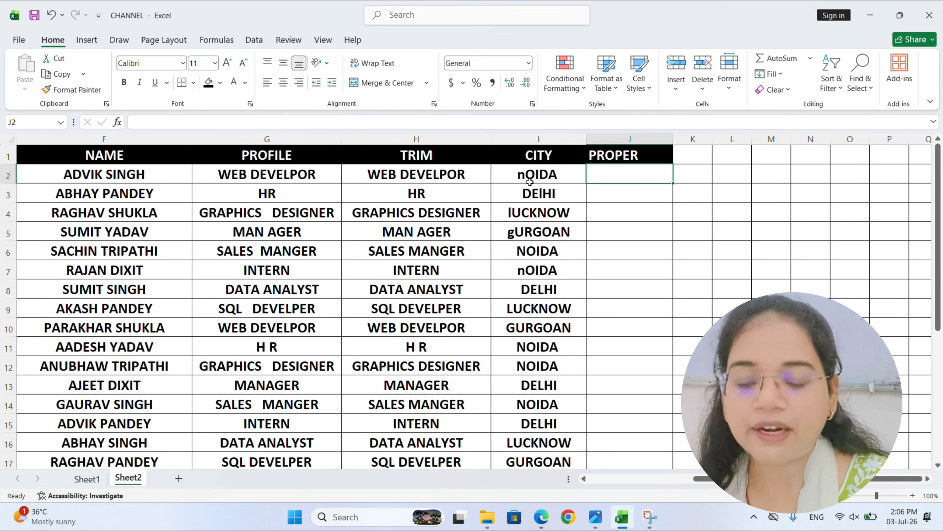
type("=PRO")
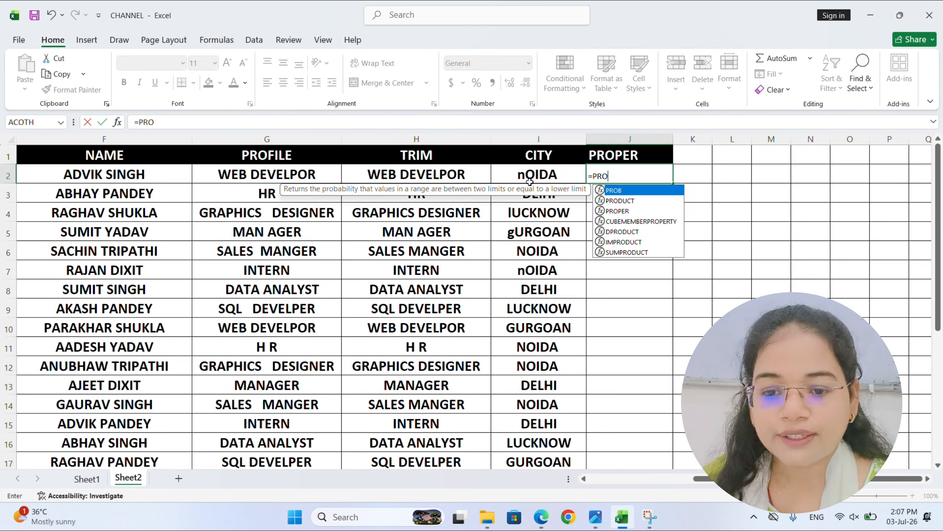
type("PER(")
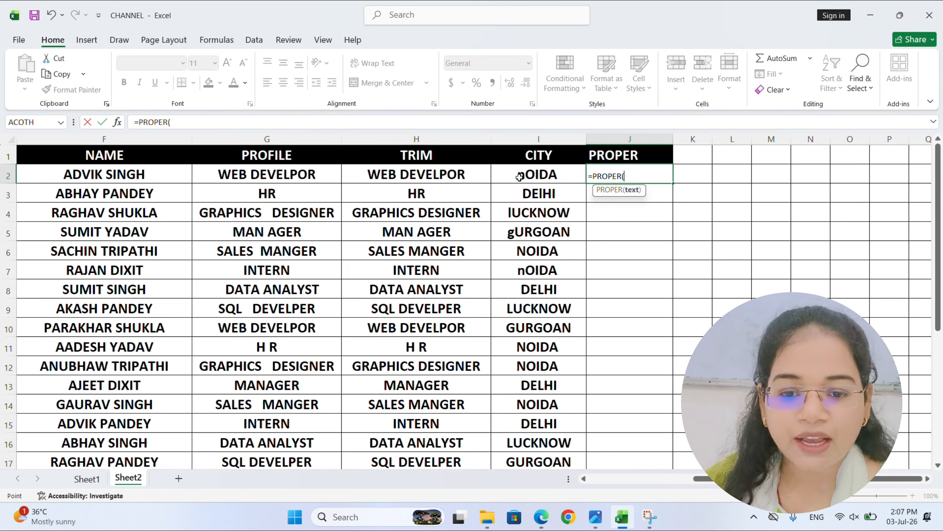
left_click(519, 177)
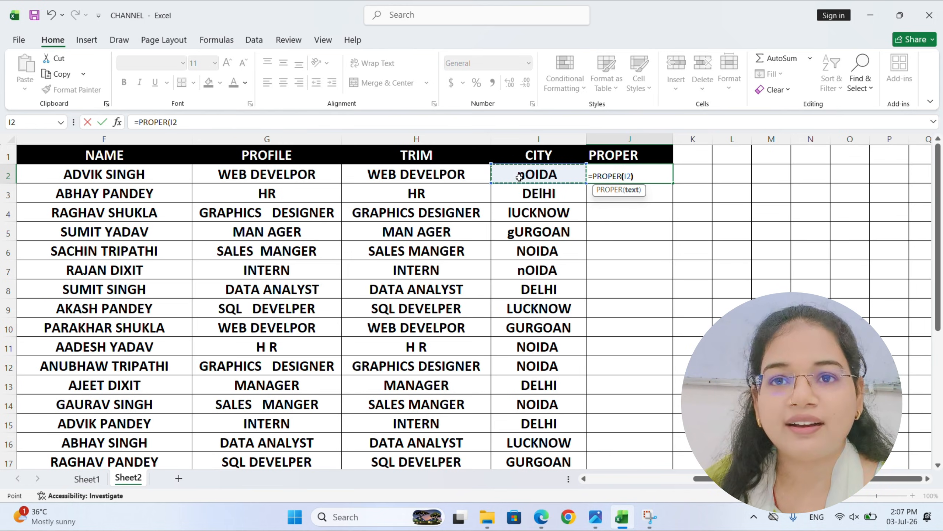
key("Return")
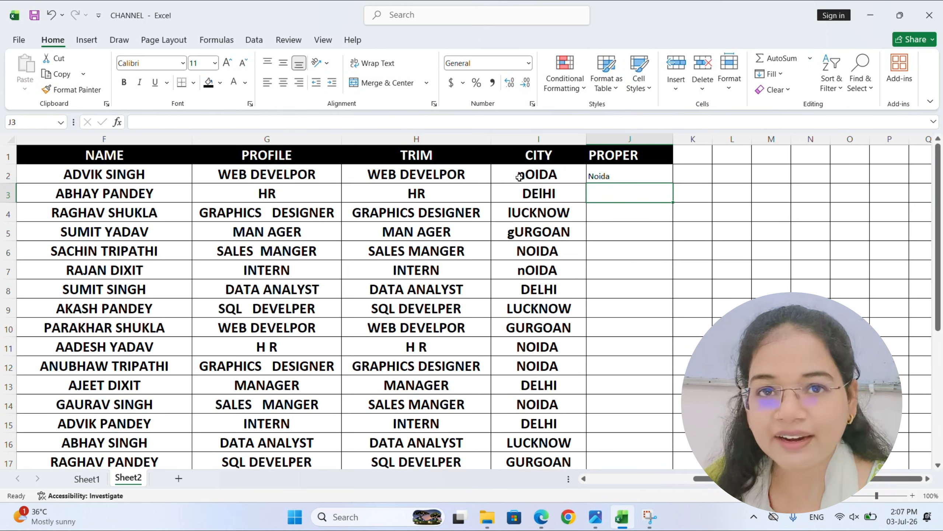
Fill the PROPER formula from J2 down through all employee rows and format the results bold at 18 pt.
left_click(588, 179)
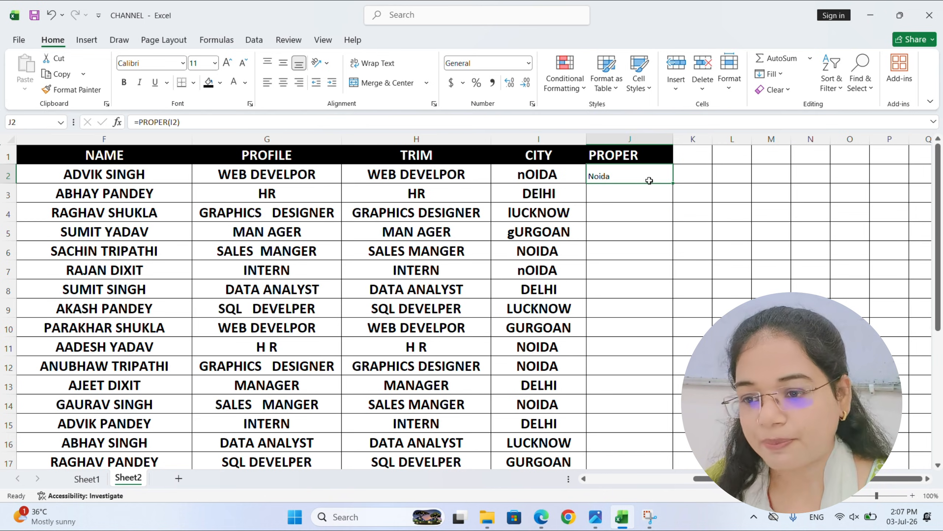
double_click(672, 183)
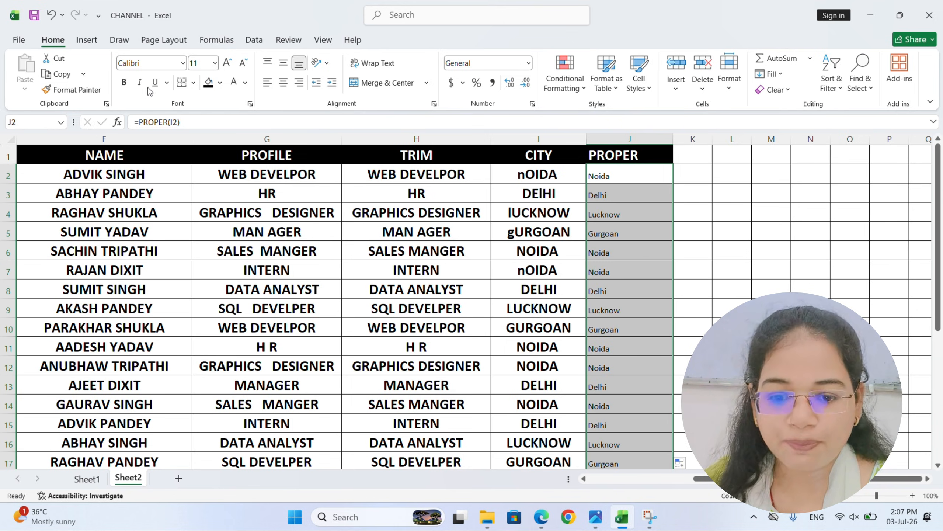
left_click(124, 83)
left_click(227, 62)
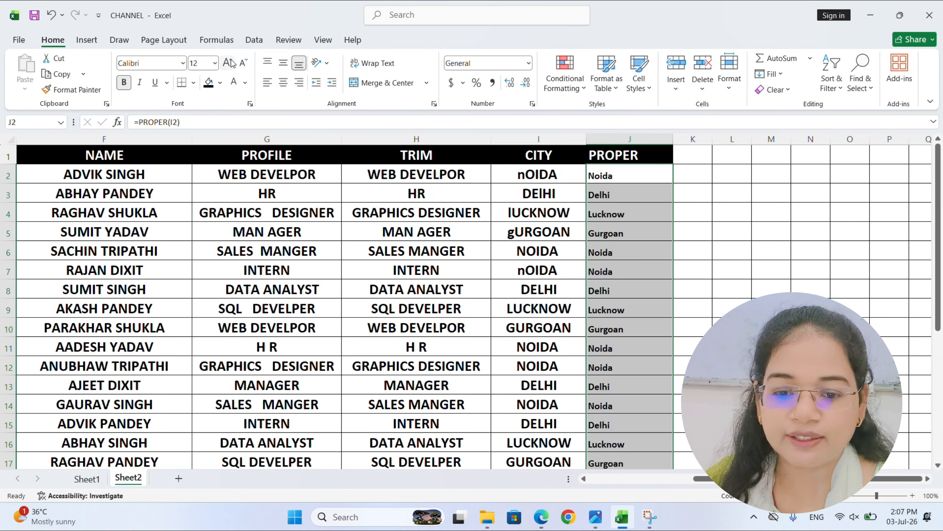
left_click(228, 63)
left_click(227, 62)
left_click(228, 62)
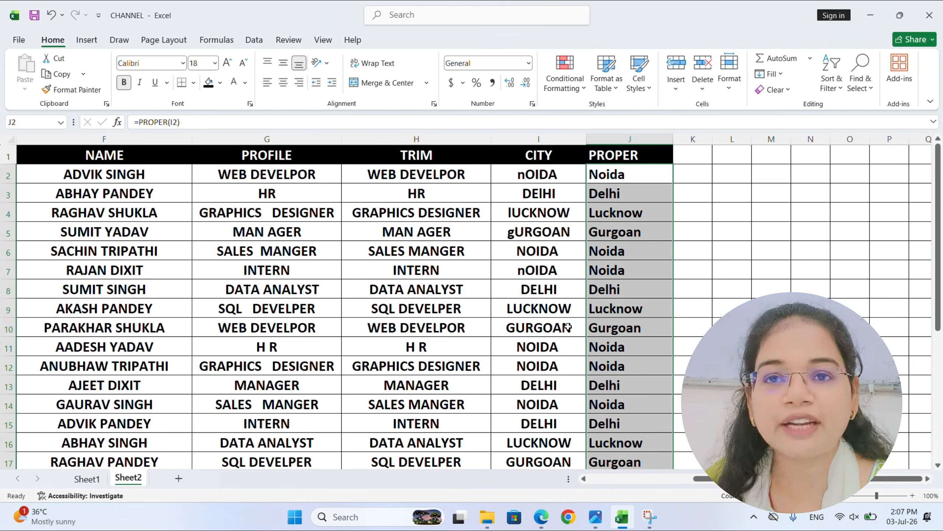
left_click(519, 284)
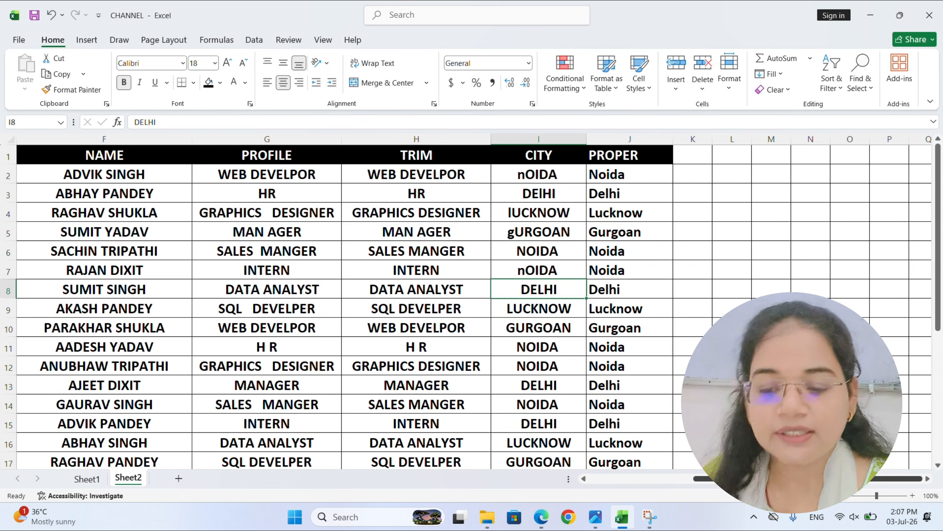
Narrow the RIGHT, FIRST NAME, LAST NAME and NAME columns slightly.
scroll(715, 487, "left", 5)
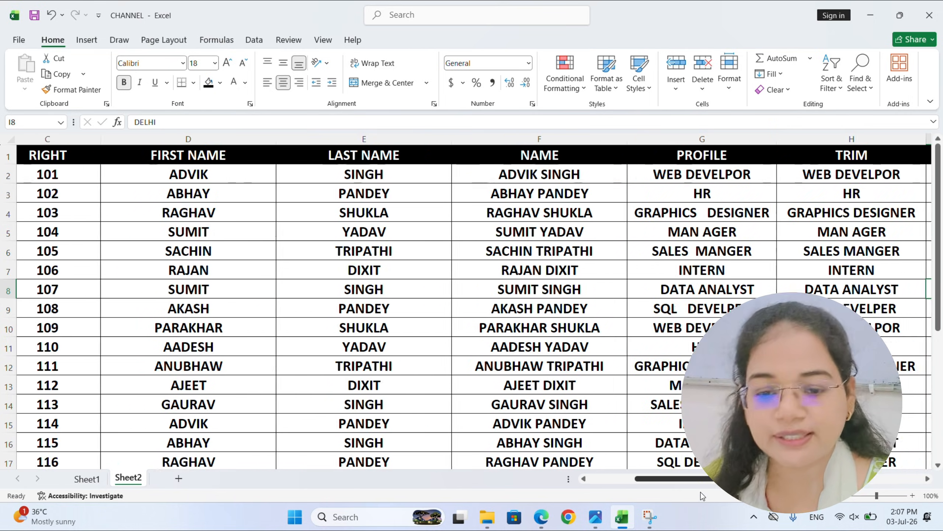
scroll(702, 495, "left", 2)
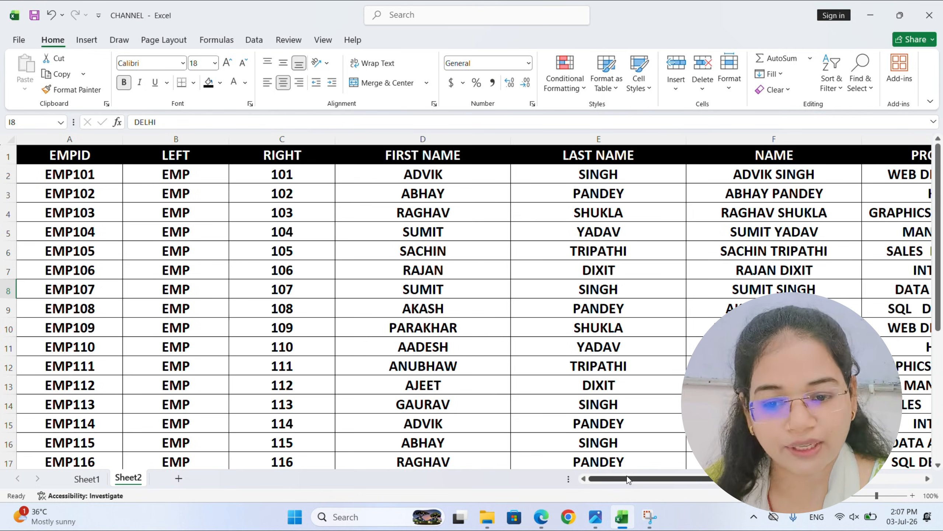
left_click_drag(334, 138, 309, 135)
left_click_drag(486, 135, 456, 136)
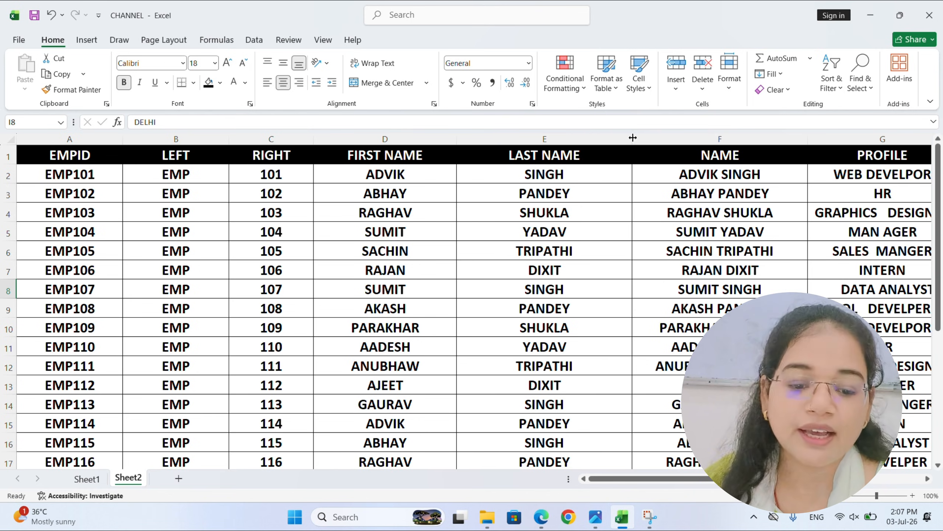
left_click_drag(632, 138, 604, 137)
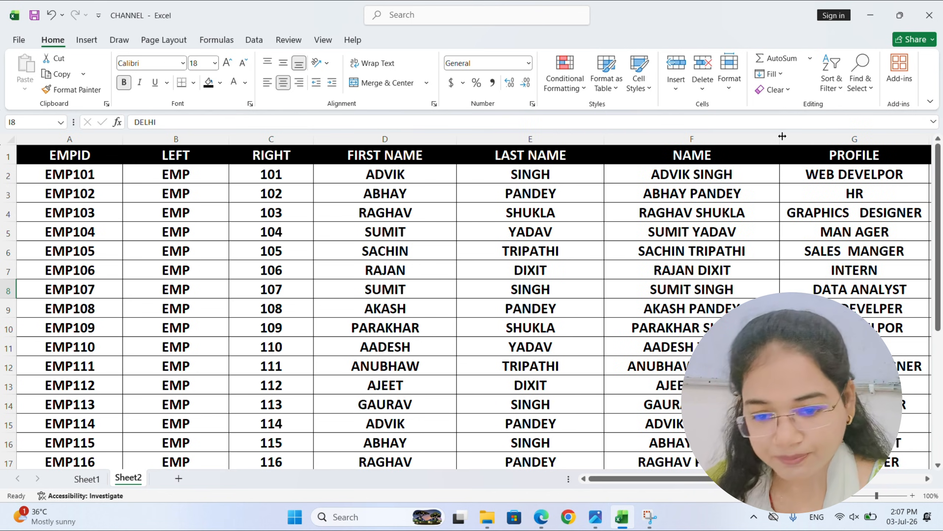
left_click_drag(782, 136, 761, 136)
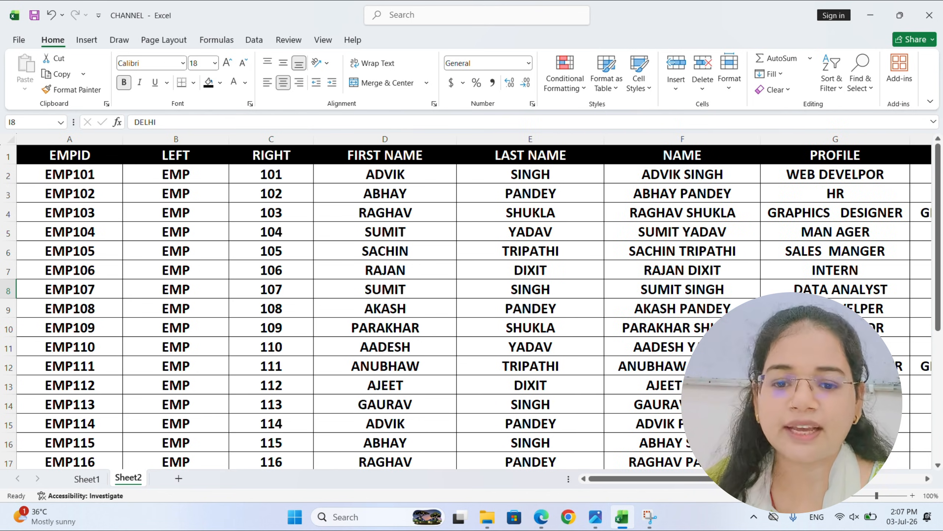
Copy the PROPER header's formatting to K1 with Format Painter and widen column K.
left_click_drag(769, 479, 887, 484)
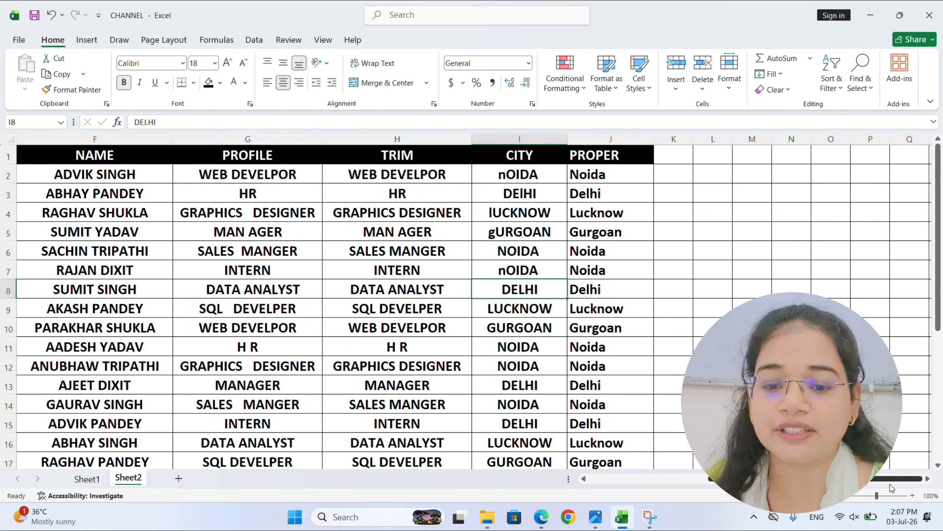
left_click(675, 160)
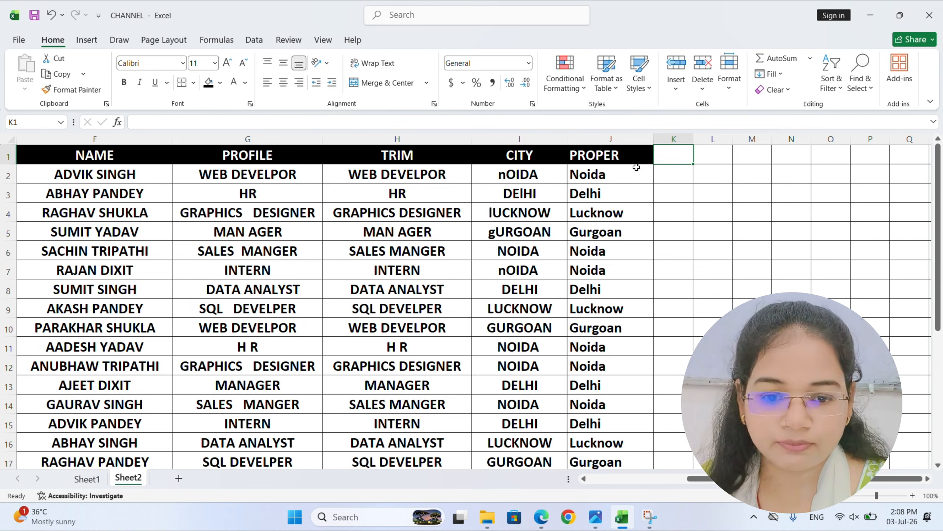
left_click(631, 156)
left_click(85, 91)
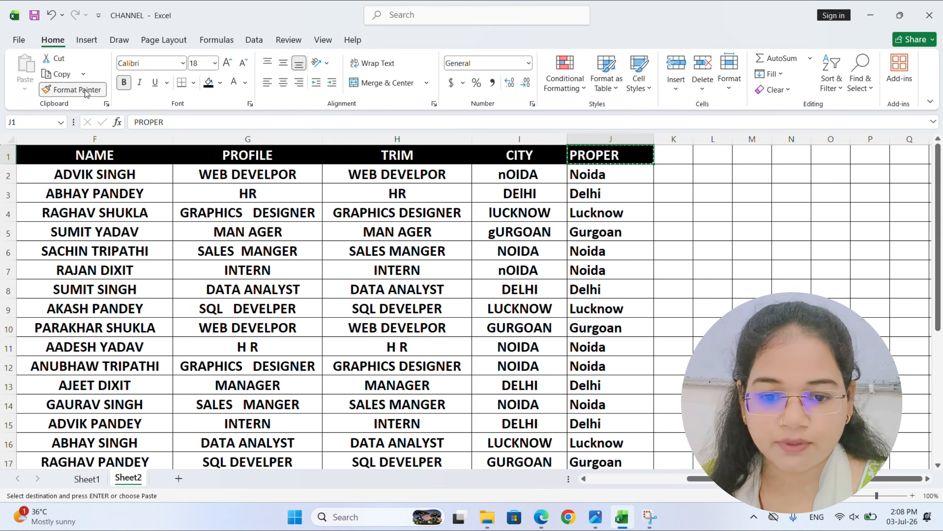
left_click(668, 153)
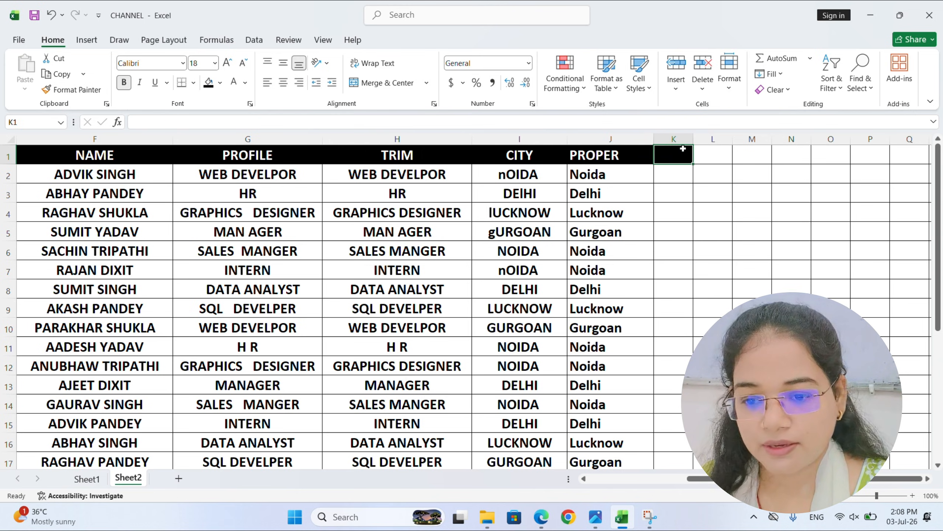
left_click_drag(692, 139, 744, 139)
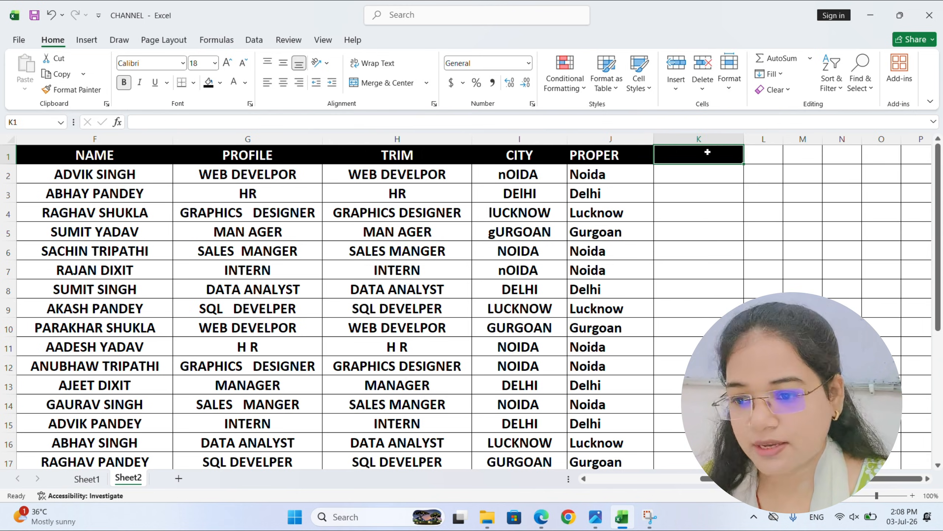
Copy the TRIM column's formatting to column K with Format Painter and enter LEN as the header in K1.
left_click(405, 156)
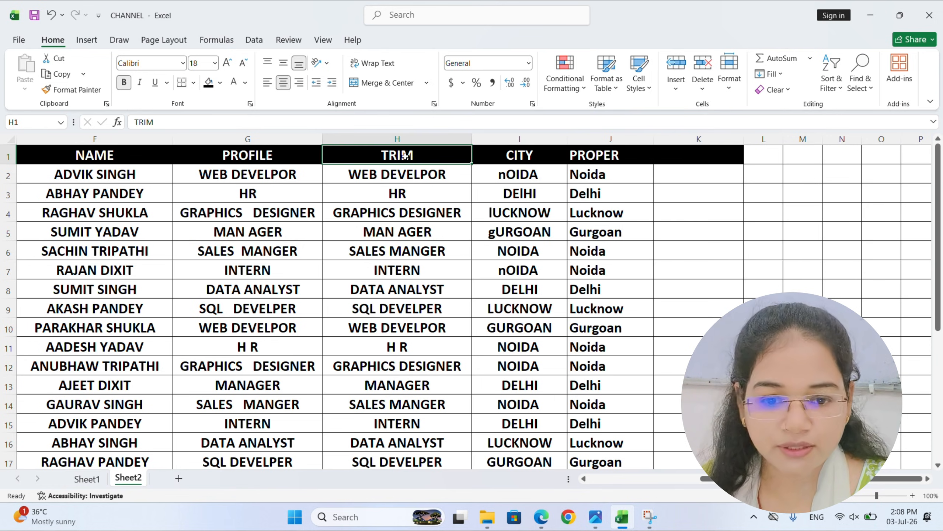
key("ctrl+shift+Down")
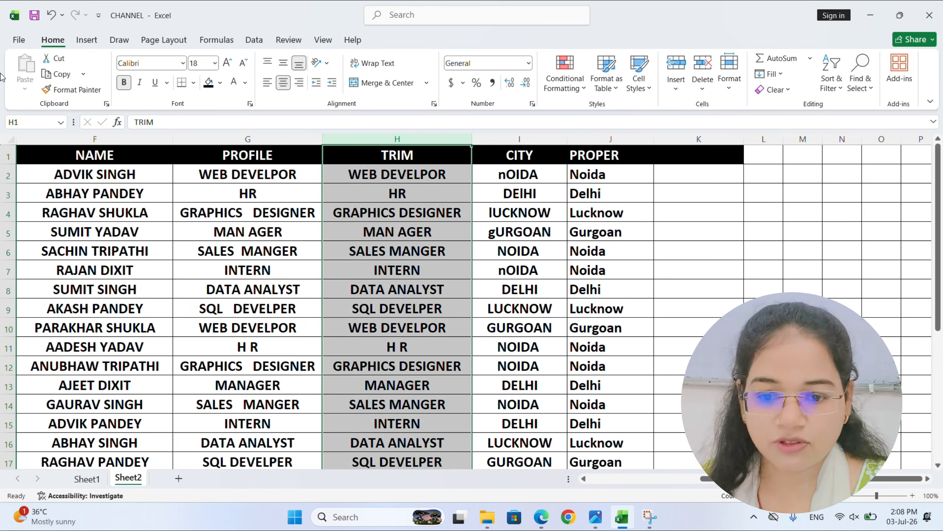
left_click(72, 90)
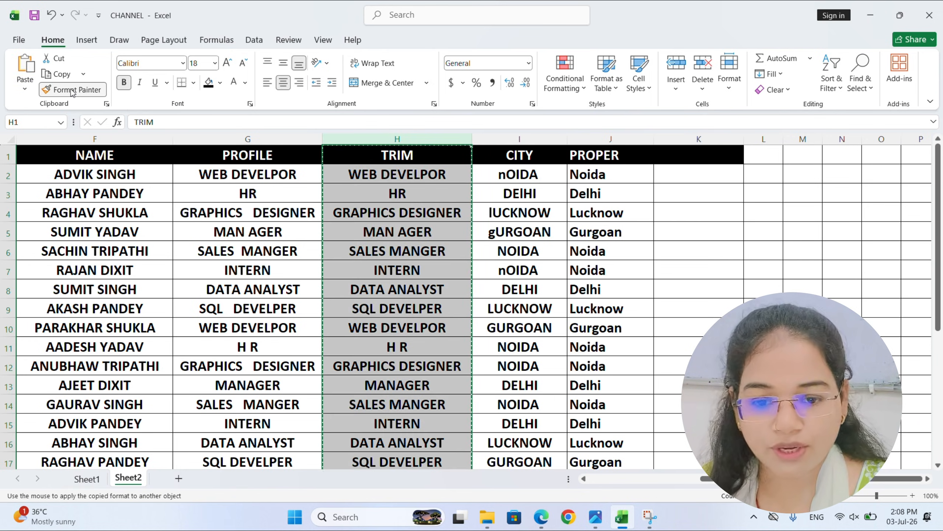
left_click(668, 160)
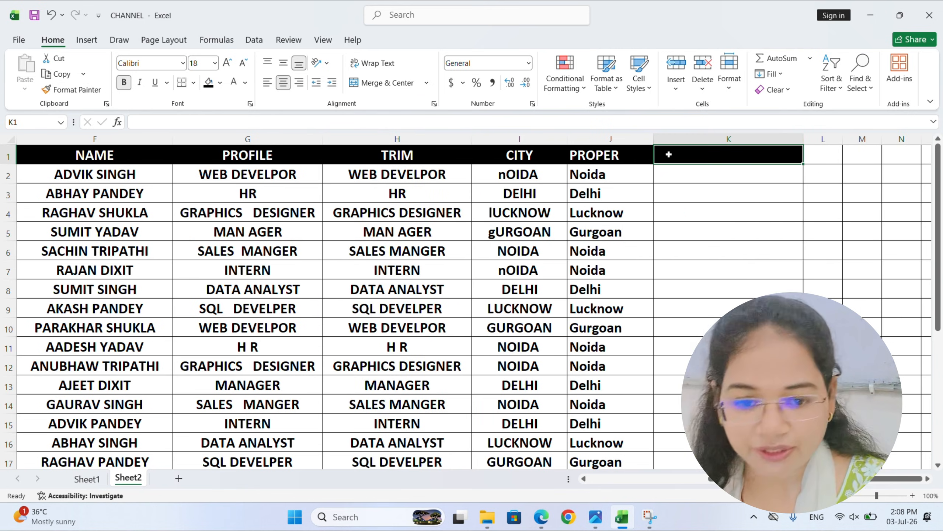
type("LEN")
key("Return")
Enter the formula =LEN(F2) in K2 to count the characters in the first employee's full name.
type("=L")
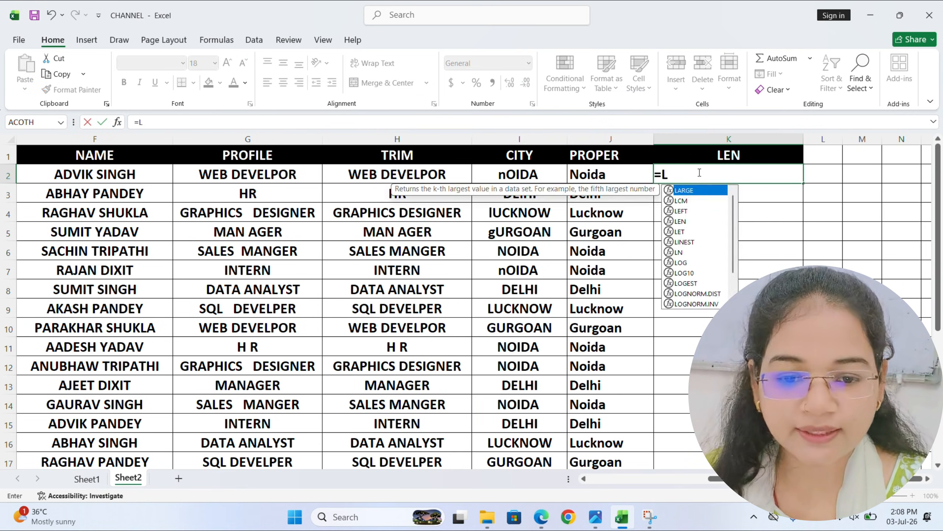
type("EN(")
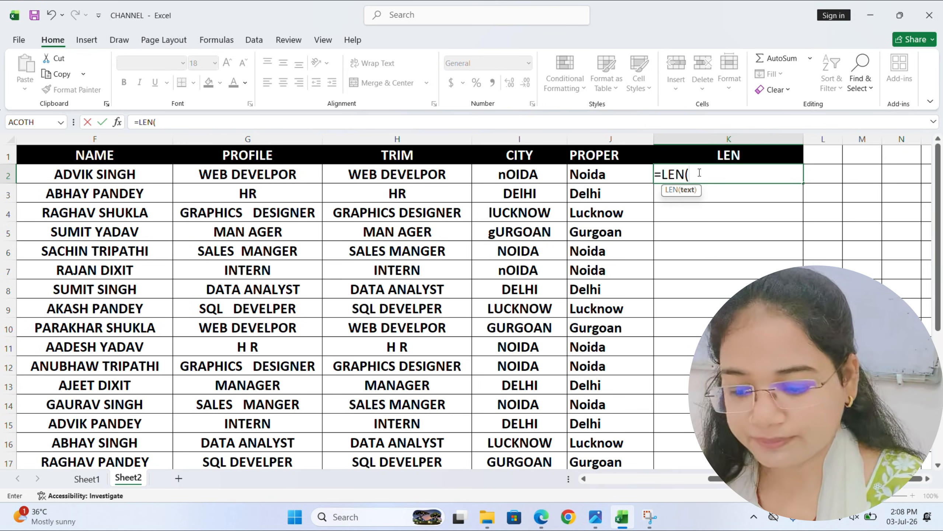
left_click(128, 174)
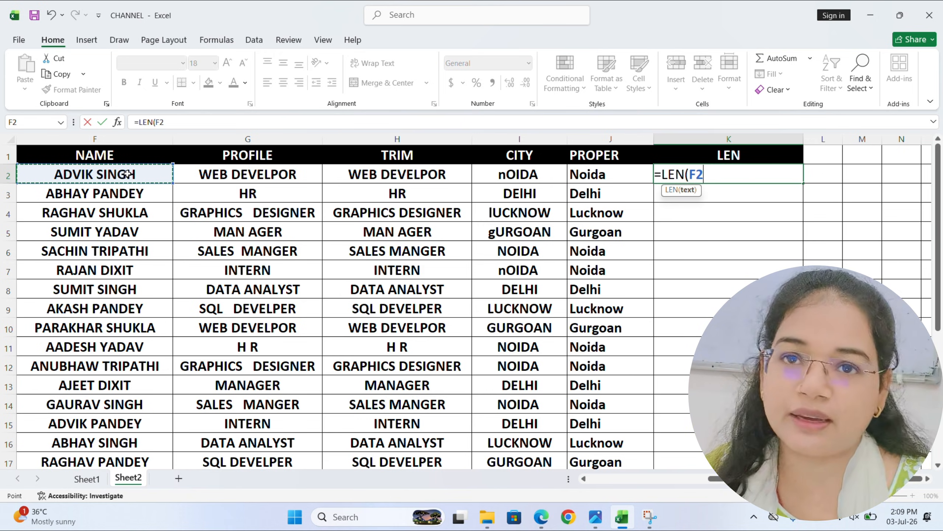
type(")")
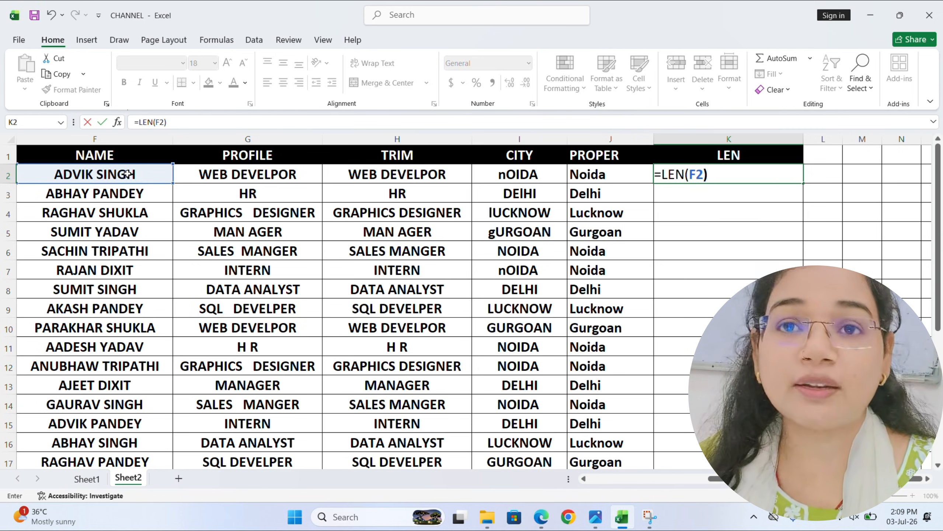
key("Return")
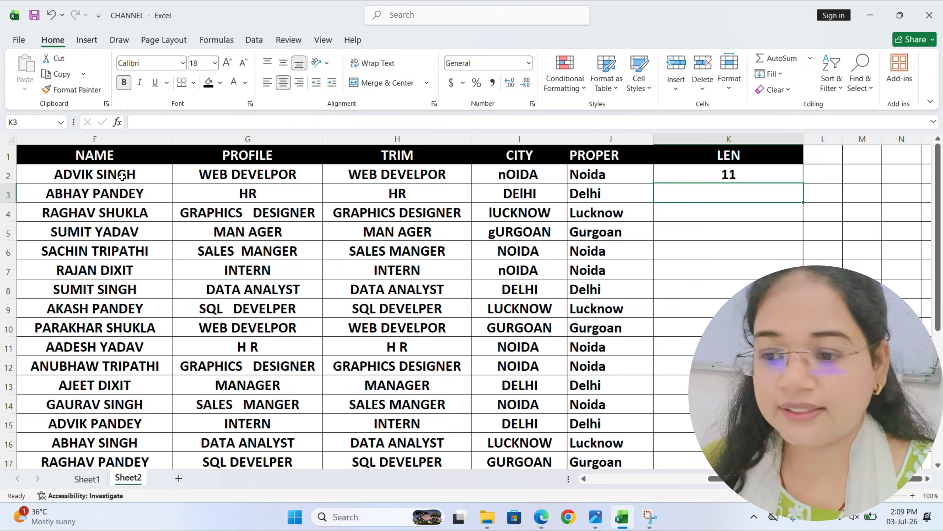
Fill the LEN formula from K2 down the column for all employees.
left_click(703, 172)
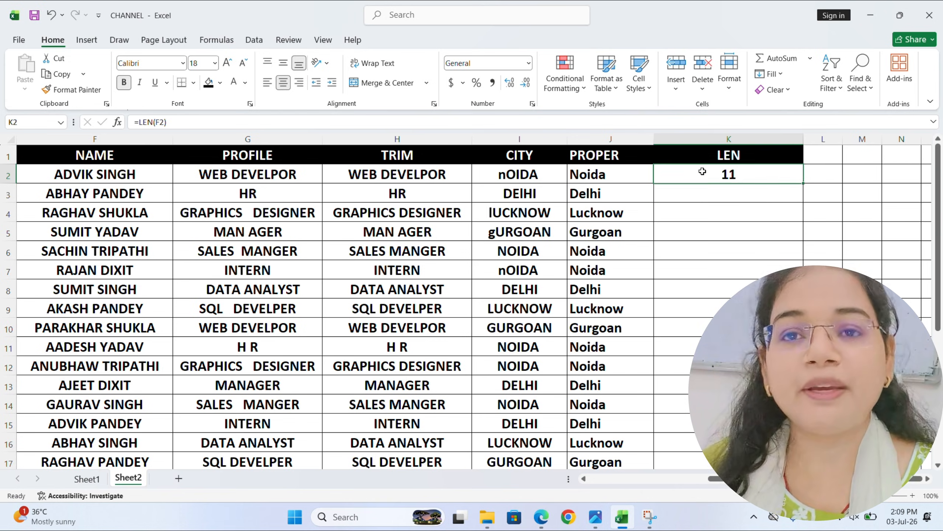
double_click(803, 184)
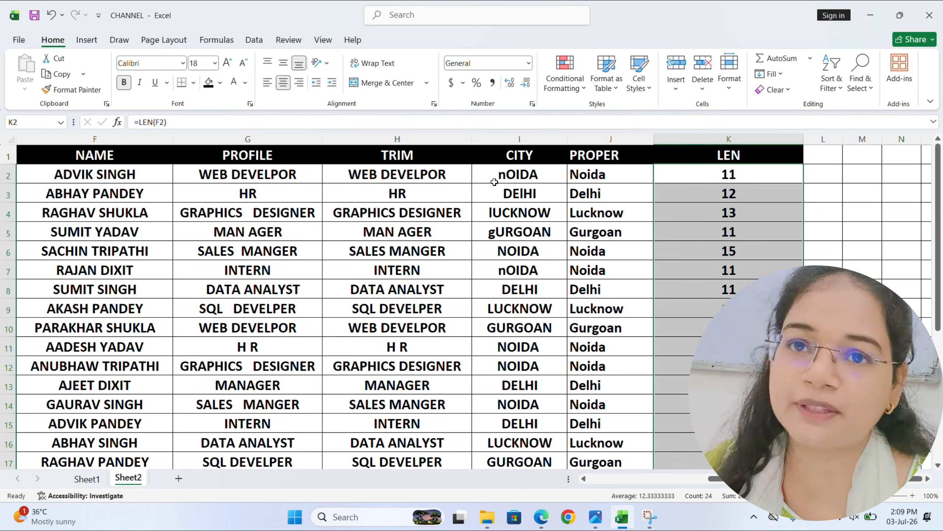
left_click(819, 162)
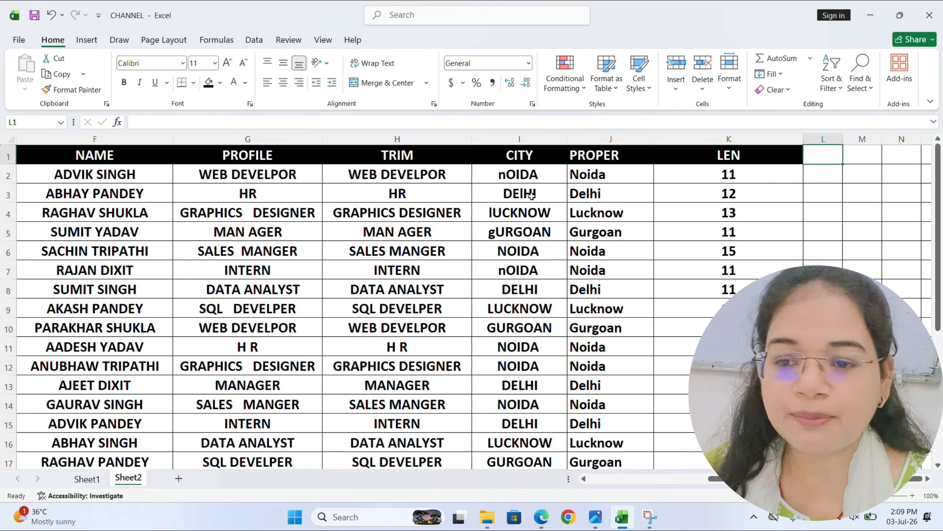
Copy the LEN header's formatting to cell L1 with Format Painter.
left_click(681, 159)
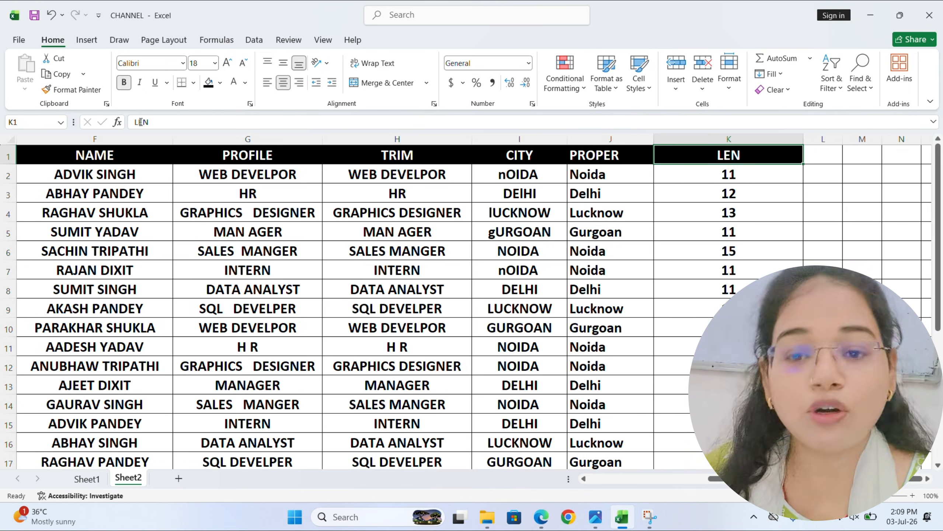
left_click(73, 89)
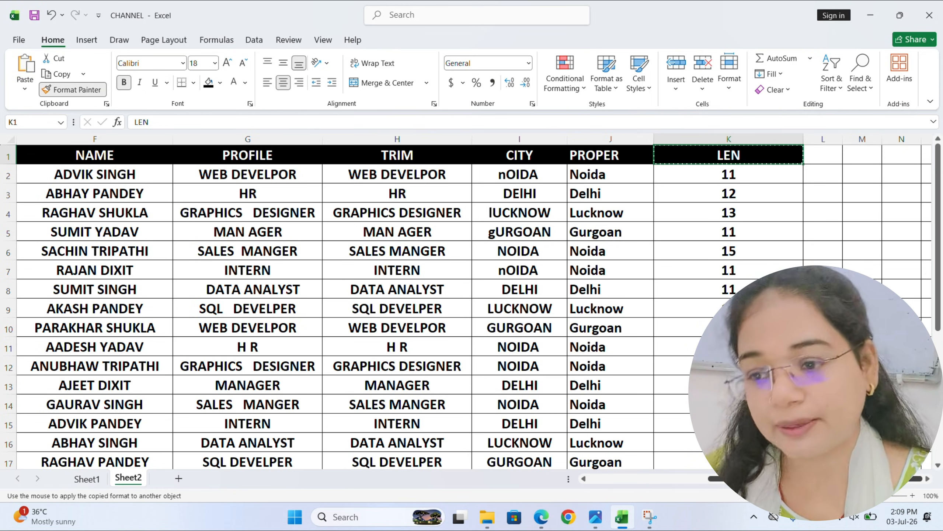
left_click(813, 156)
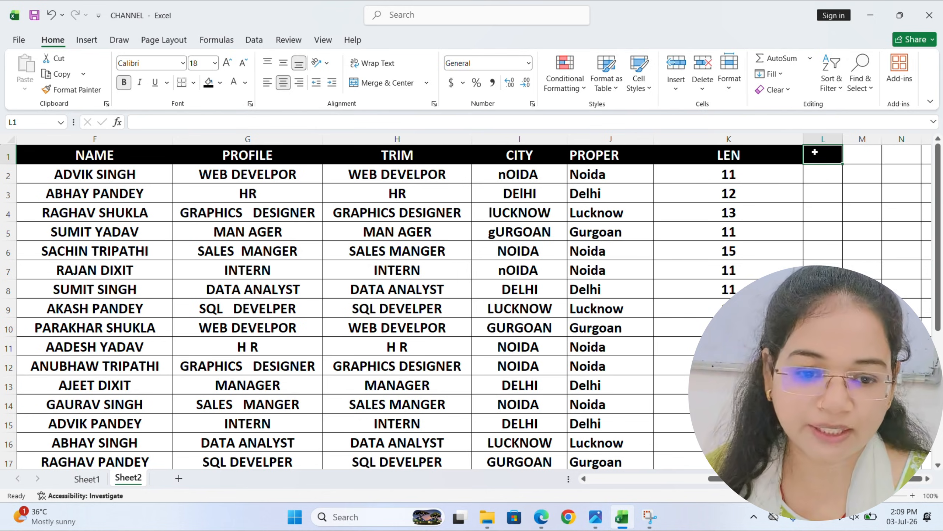
Enter UPPER as the header in L1 and widen column L to fit it.
type("UUPER")
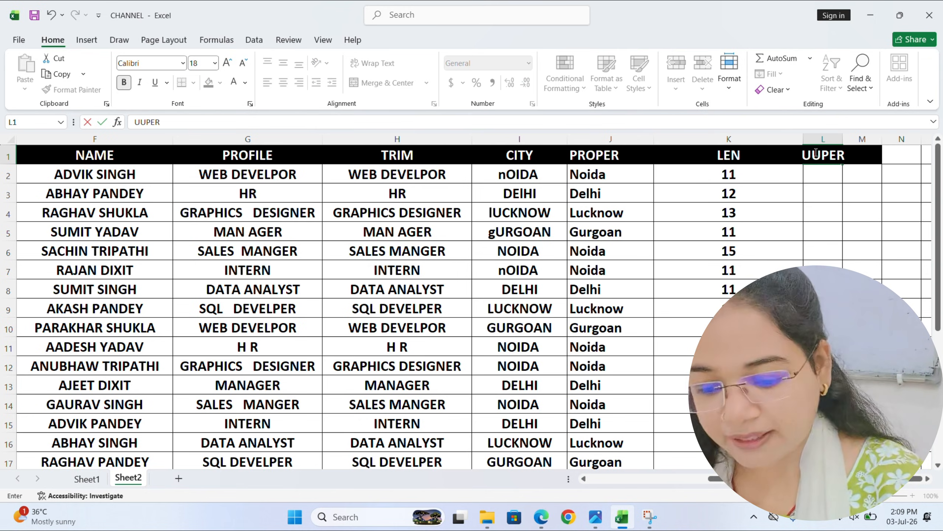
left_click(820, 154)
key("BackSpace")
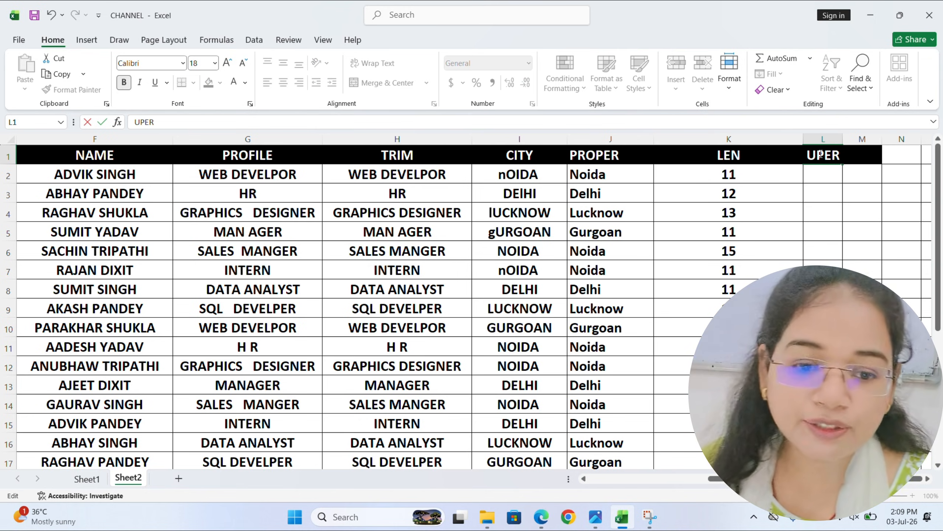
type("P")
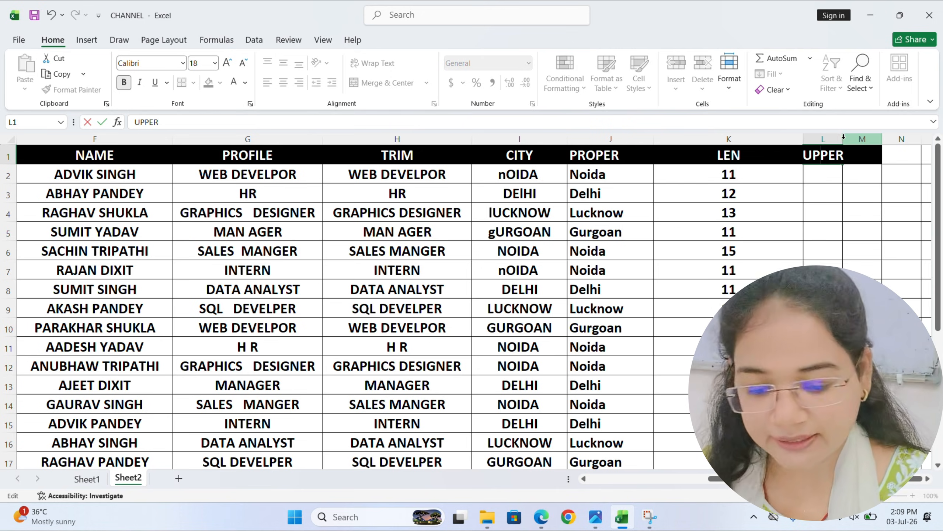
mouse_move(861, 138)
left_mouse_down()
mouse_move(888, 137)
mouse_move(861, 139)
mouse_move(871, 139)
left_mouse_up()
left_click(828, 187)
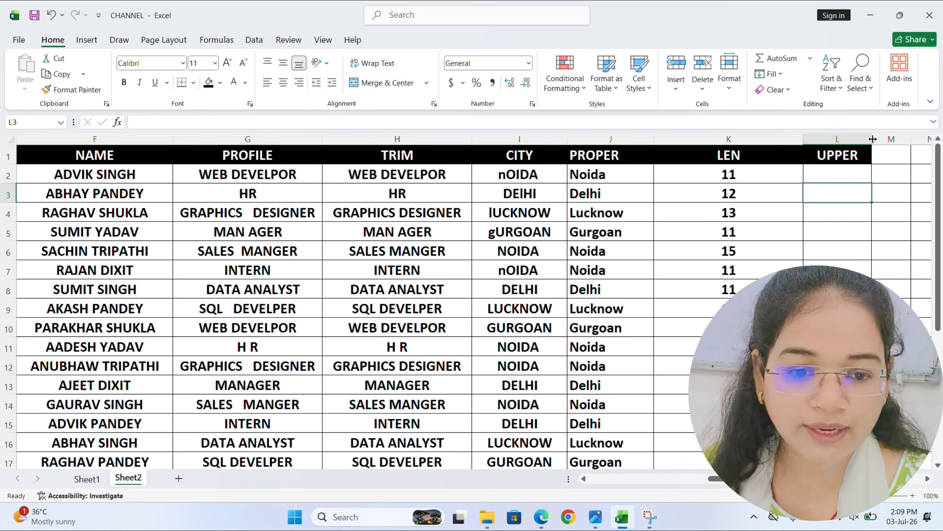
Enter the formula =UPPER(J2) in L2 and fill it down the column for all employees.
left_click(827, 174)
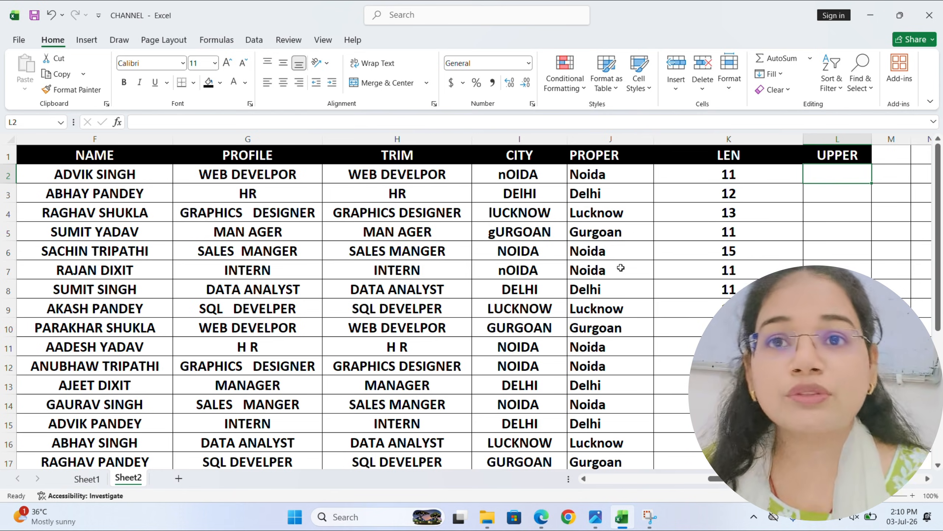
type("=")
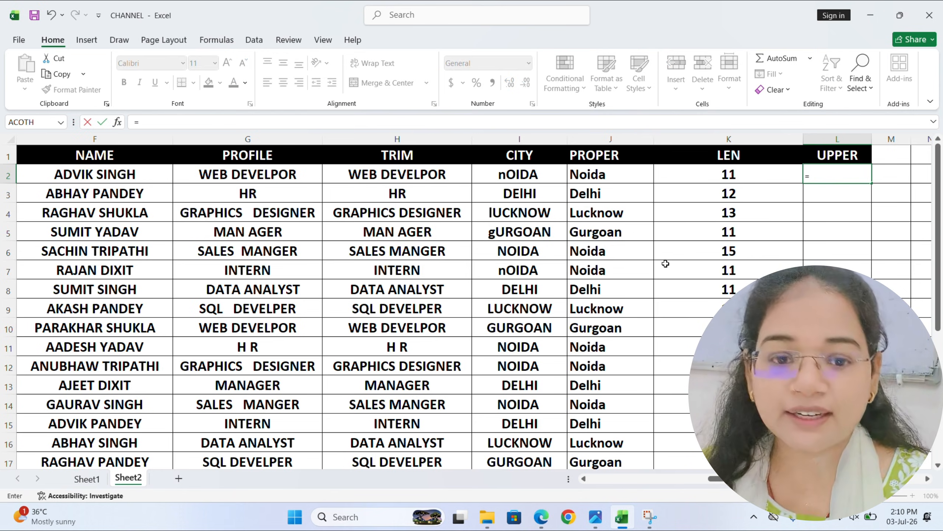
type("UPP")
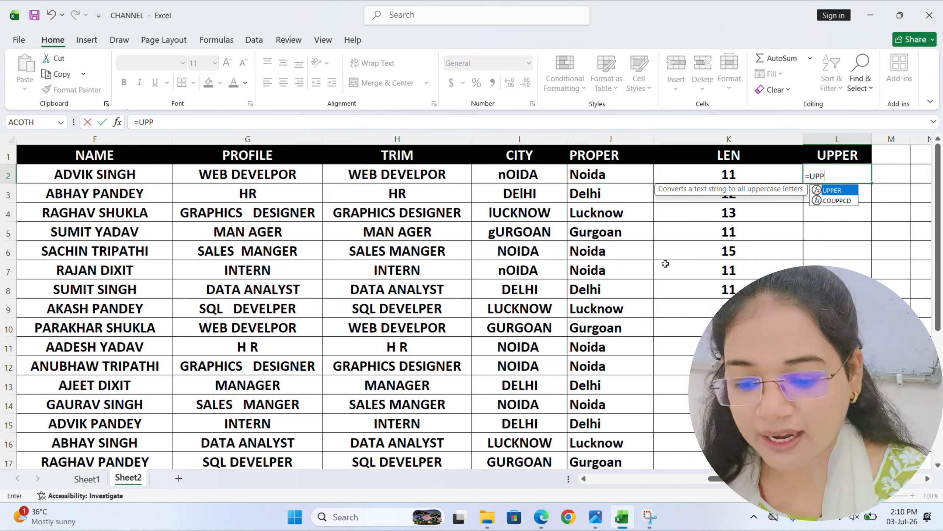
key("Tab")
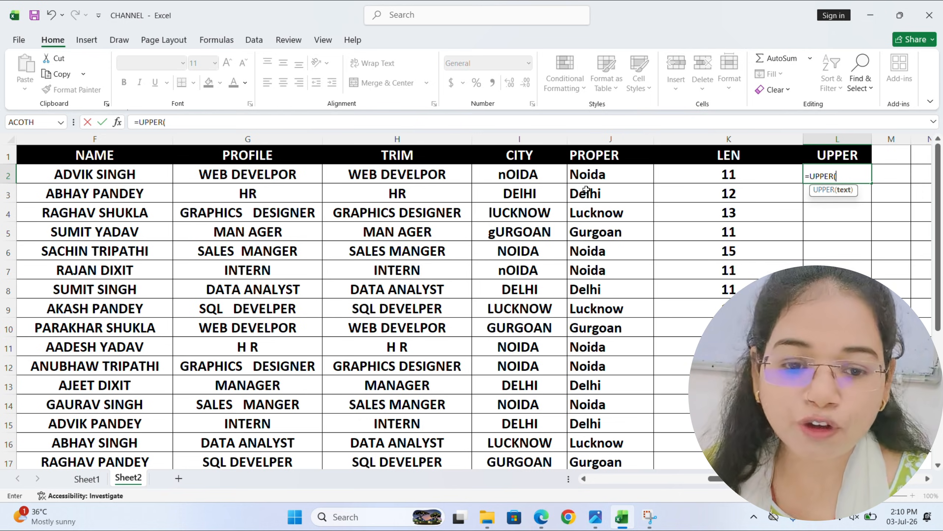
left_click(586, 172)
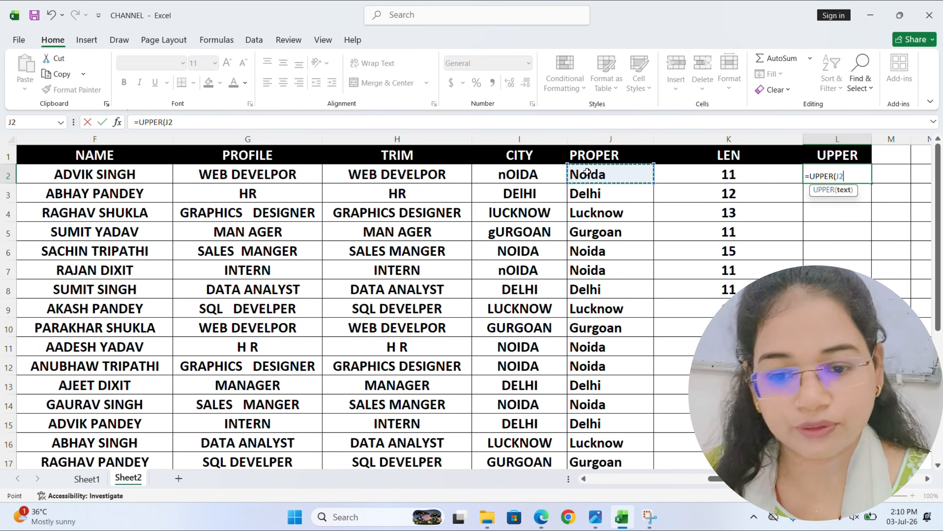
type(")")
key("Return")
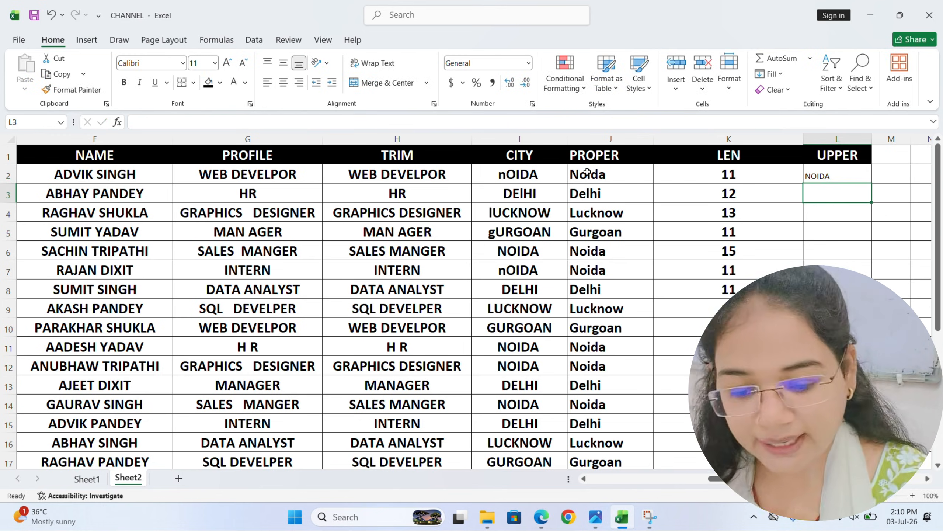
left_click(856, 176)
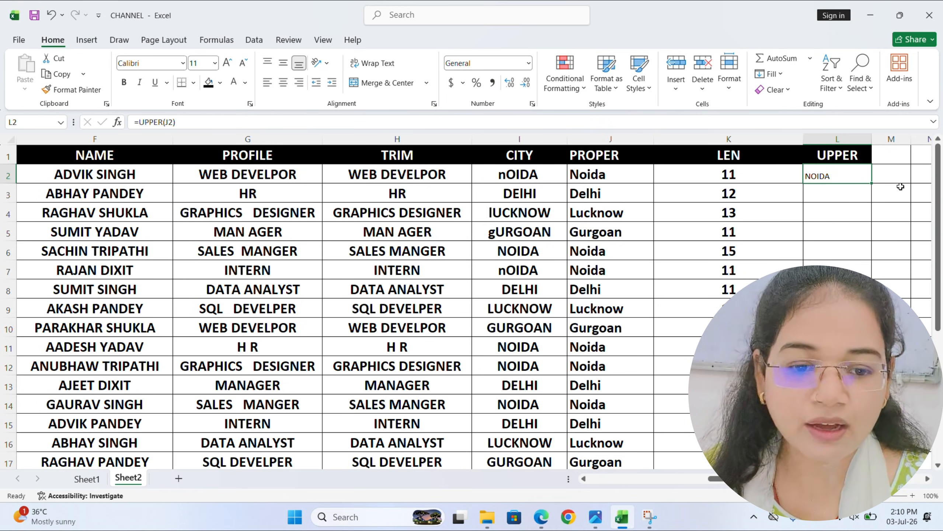
double_click(874, 183)
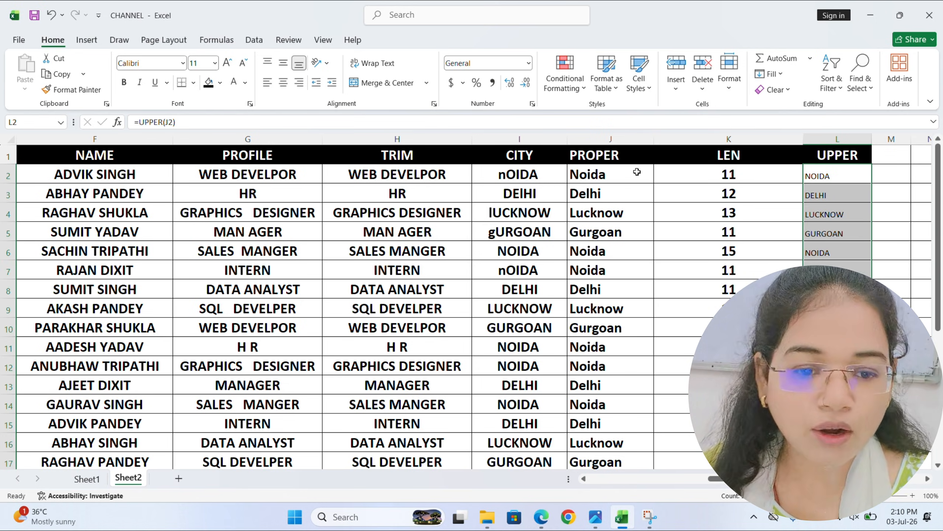
Make the filled UPPER results in column L bold and enlarge their font to 18 pt.
left_click(123, 82)
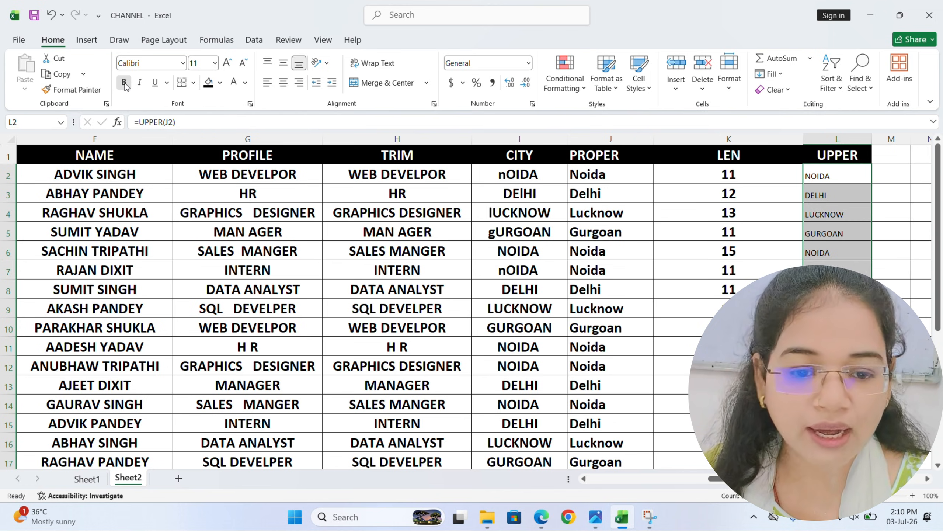
left_click(227, 62)
left_click(227, 62)
left_click(227, 62)
left_click(227, 62)
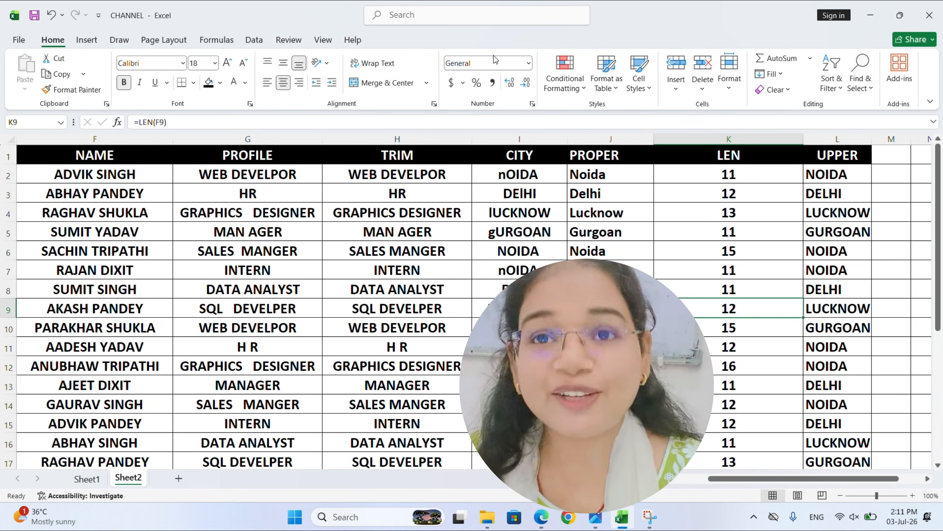
Widen the empty column M slightly, next to the UPPER column.
left_click_drag(844, 482, 886, 479)
left_click(737, 157)
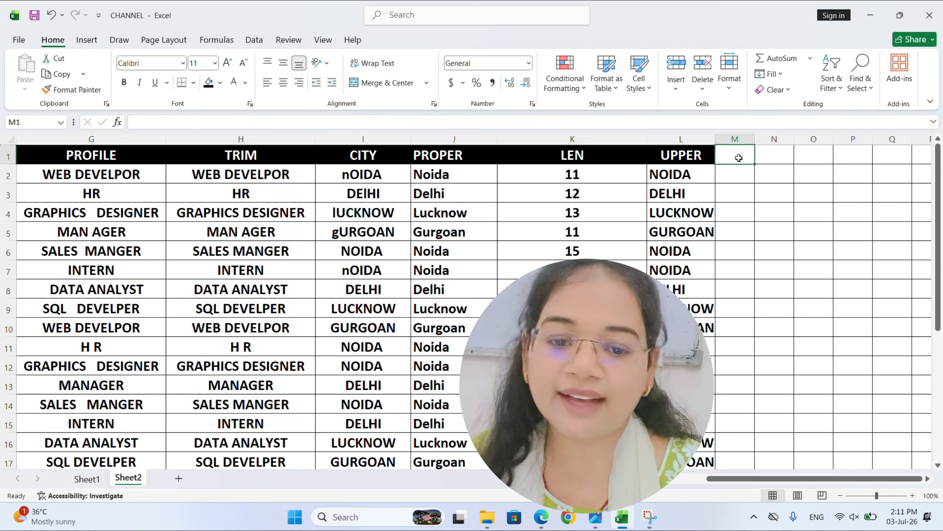
left_click_drag(754, 138, 768, 138)
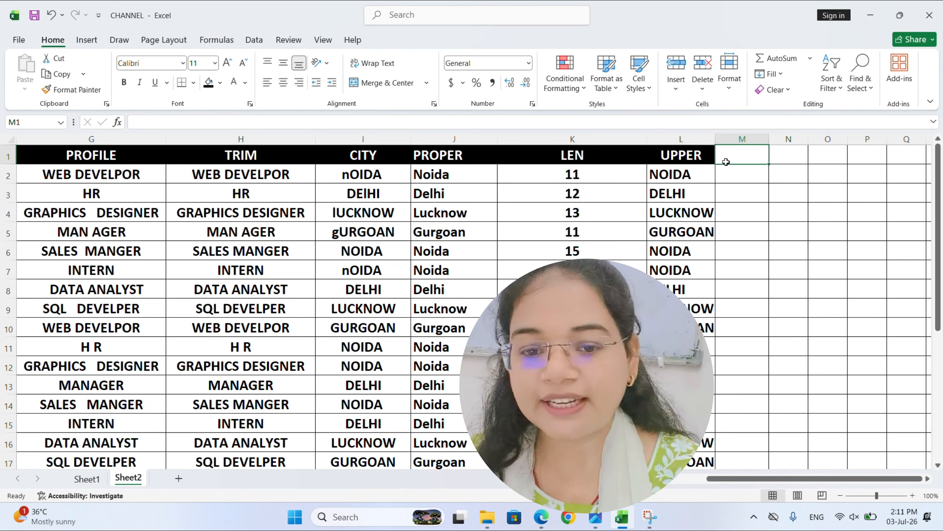
Copy the UPPER header's formatting to M1 with Format Painter and enter LOWER as the header.
left_click(682, 156)
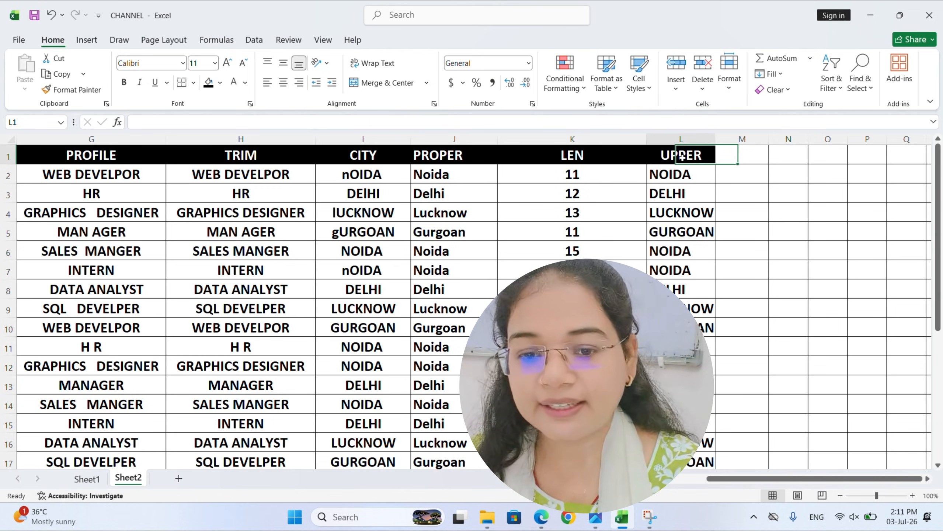
left_click(99, 91)
left_click(742, 155)
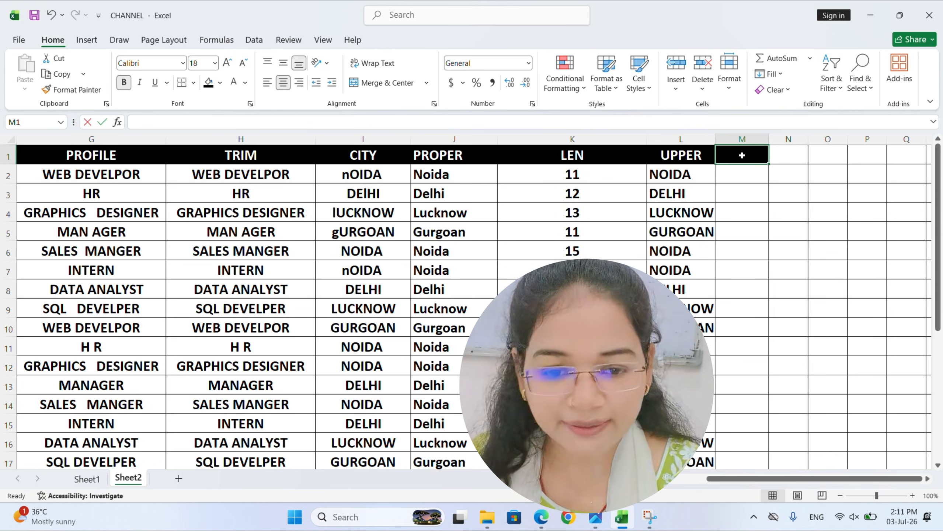
type("LOWER")
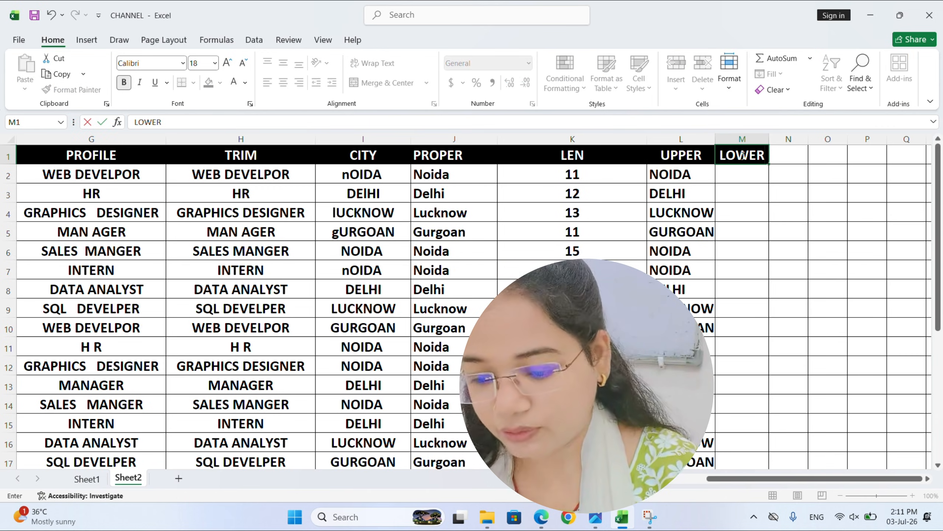
Enter the formula =LOWER(G2) in M2 to convert the first employee's profile to lowercase.
left_click(746, 176)
type("=")
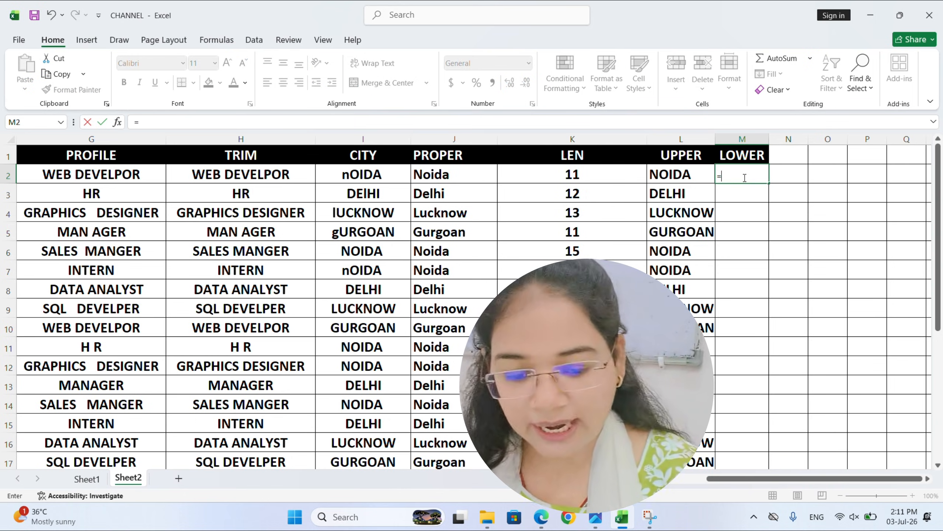
type("LOWE")
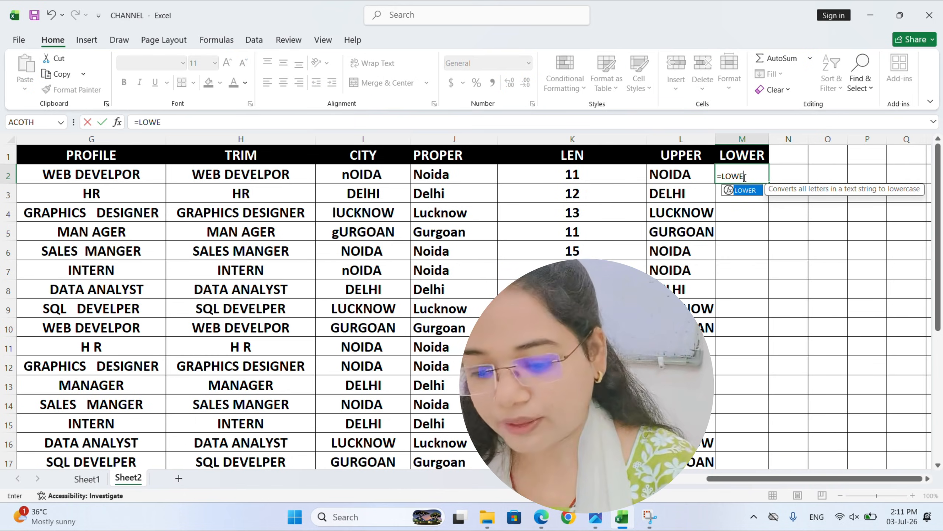
type("R(")
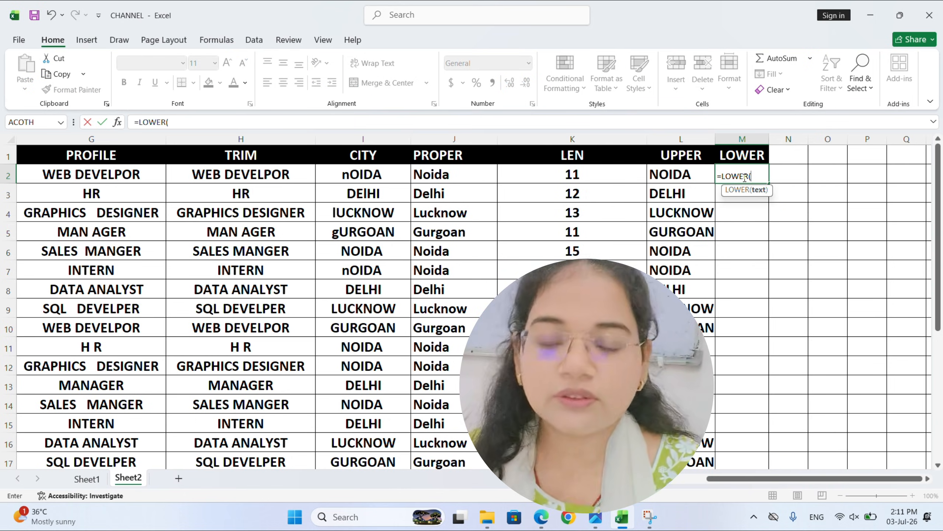
left_click(678, 171)
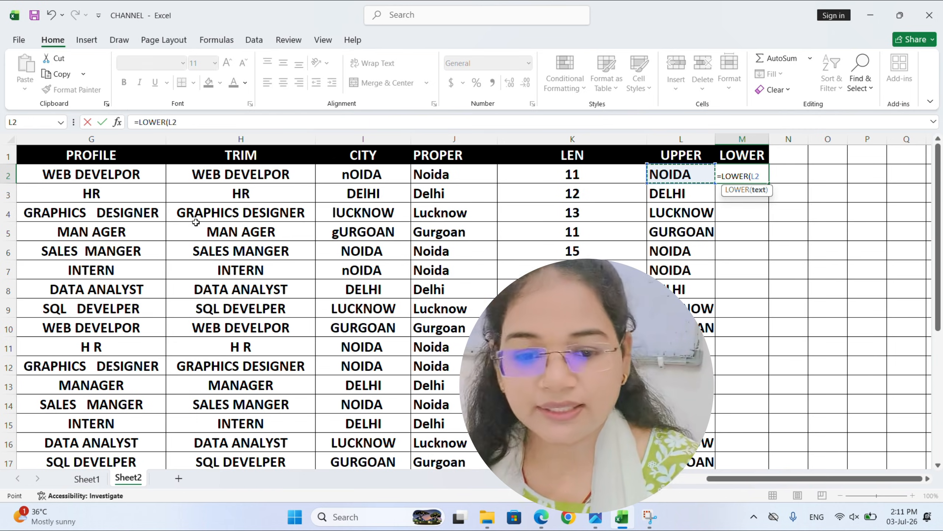
left_click(97, 170)
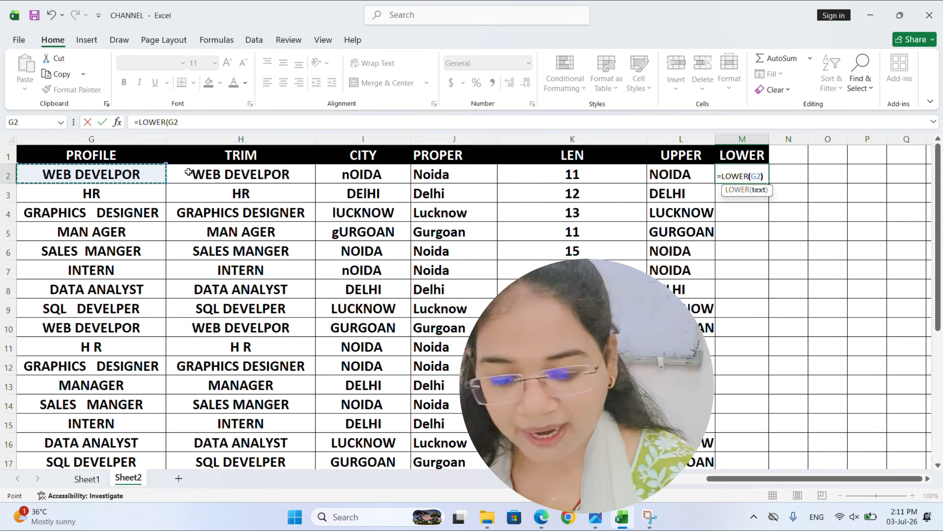
key("Return")
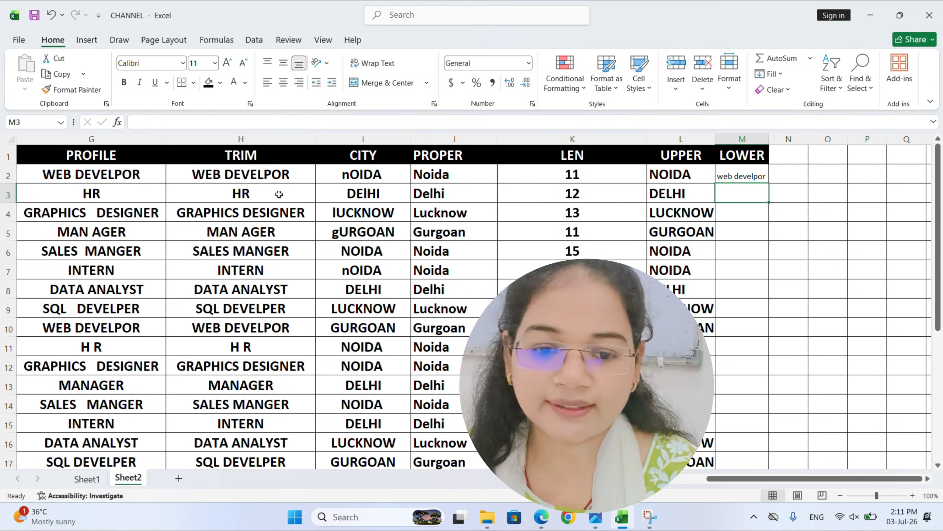
Fill the LOWER formula from M2 down the column and make the results bold.
left_click(741, 175)
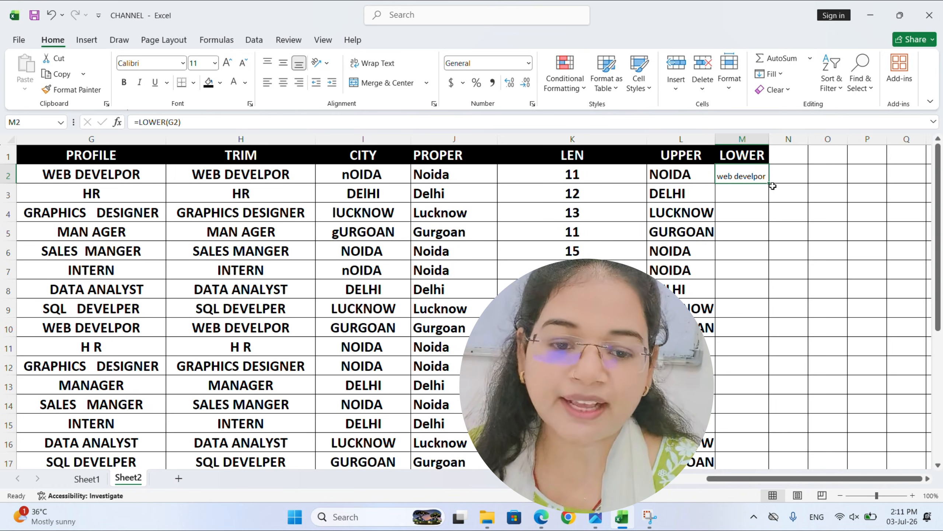
left_click_drag(768, 183, 770, 185)
double_click(768, 183)
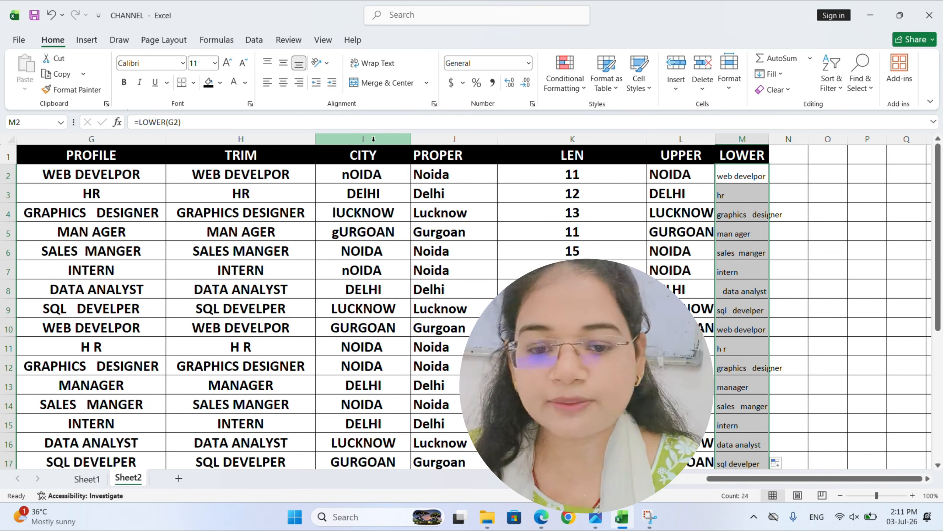
left_click(124, 81)
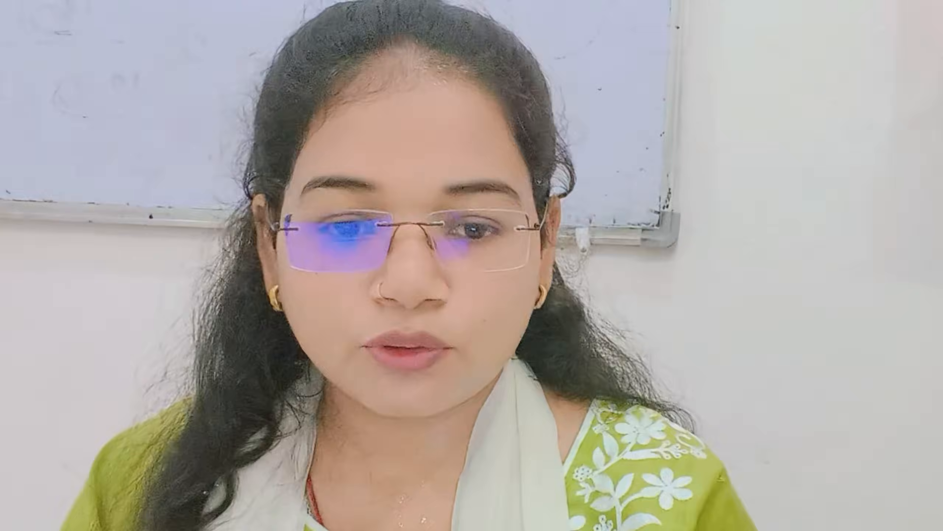